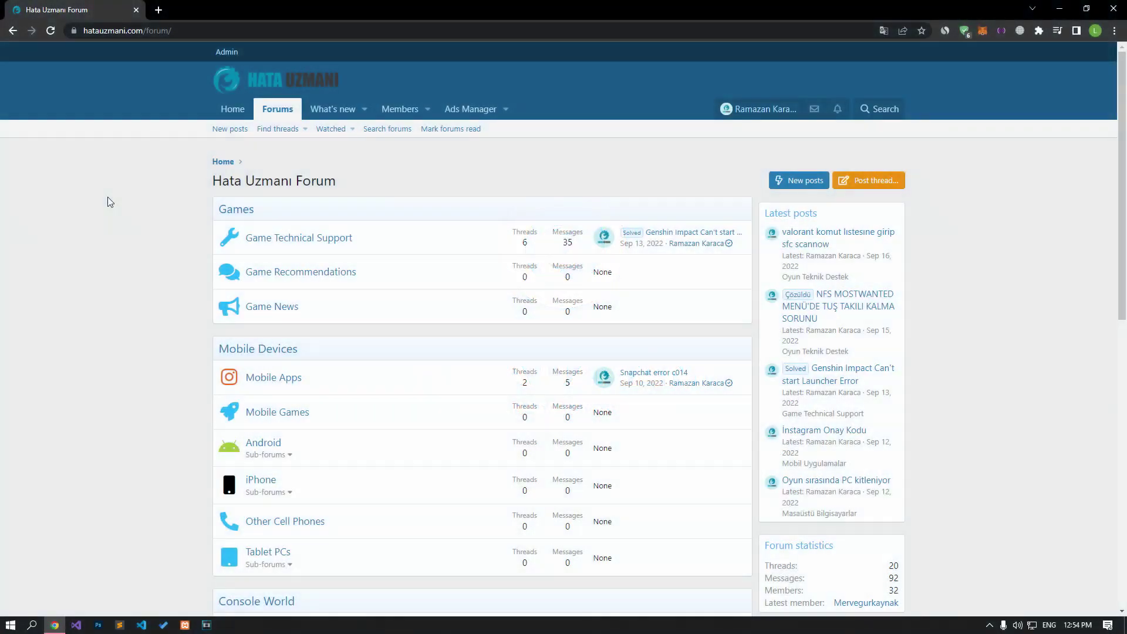
Step: Open the Post thread… category chooser on the Hata Uzmanı forum
scroll(108, 198, "down", 10)
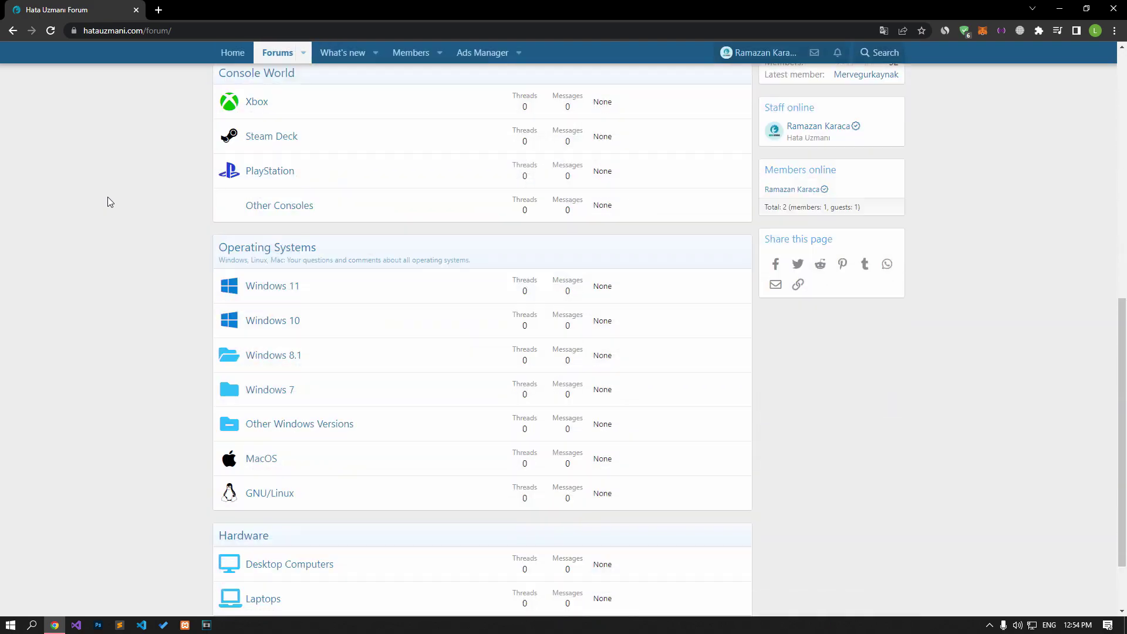
scroll(107, 197, "up", 15)
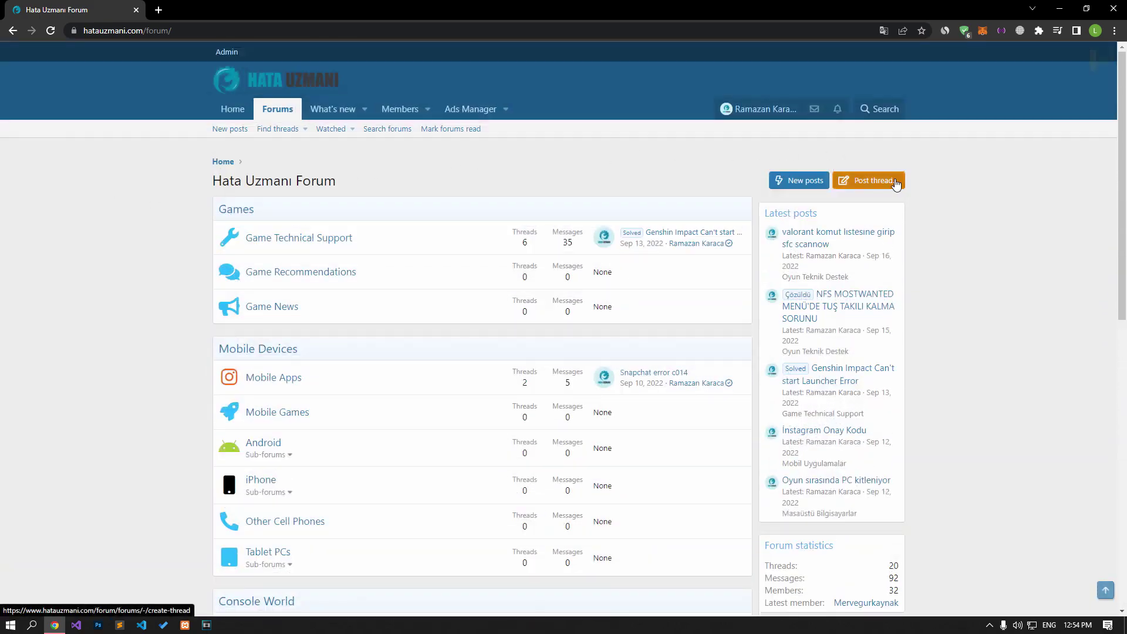
left_click(896, 183)
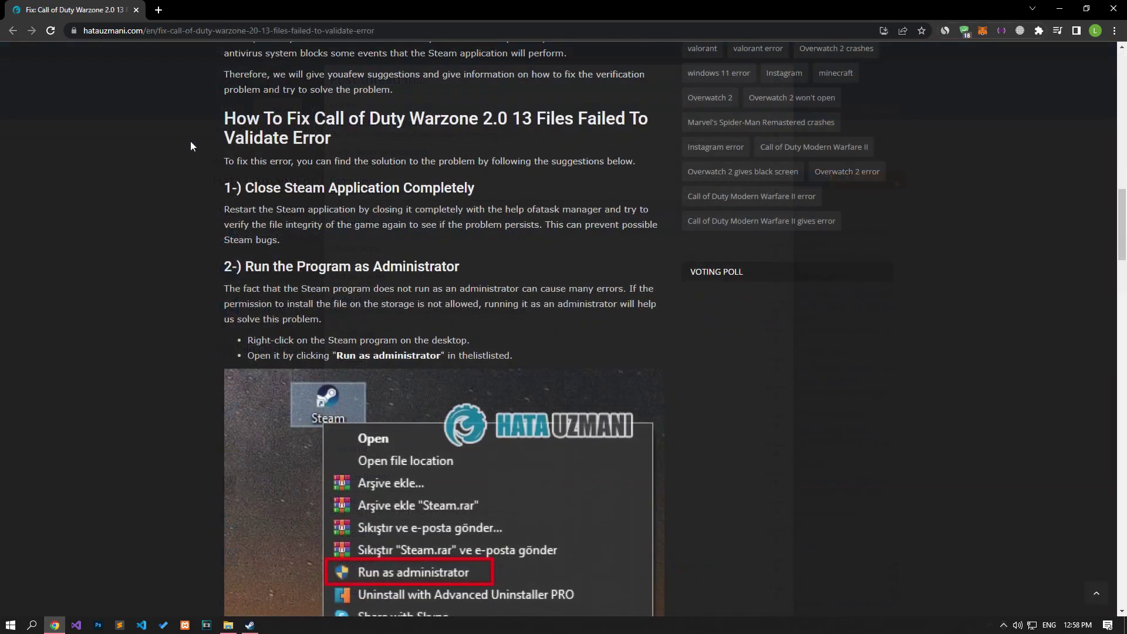
Step: End the Steam (32 bit) process in Task Manager, then close Task Manager
scroll(190, 146, "down", 3)
scroll(190, 146, "up", 1)
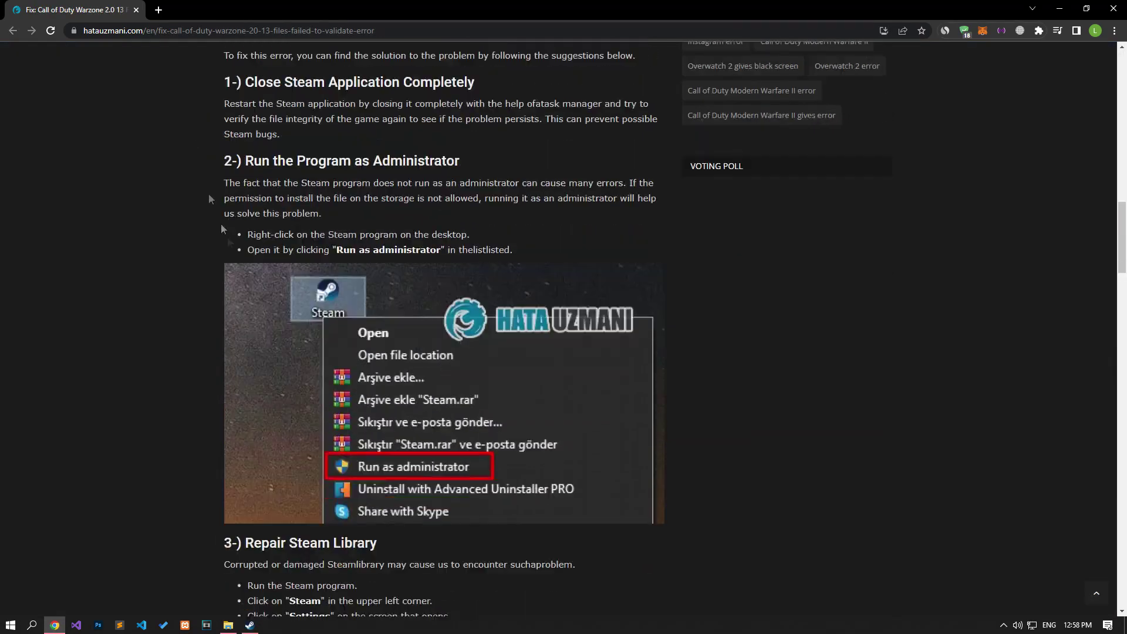
right_click(358, 625)
left_click(401, 568)
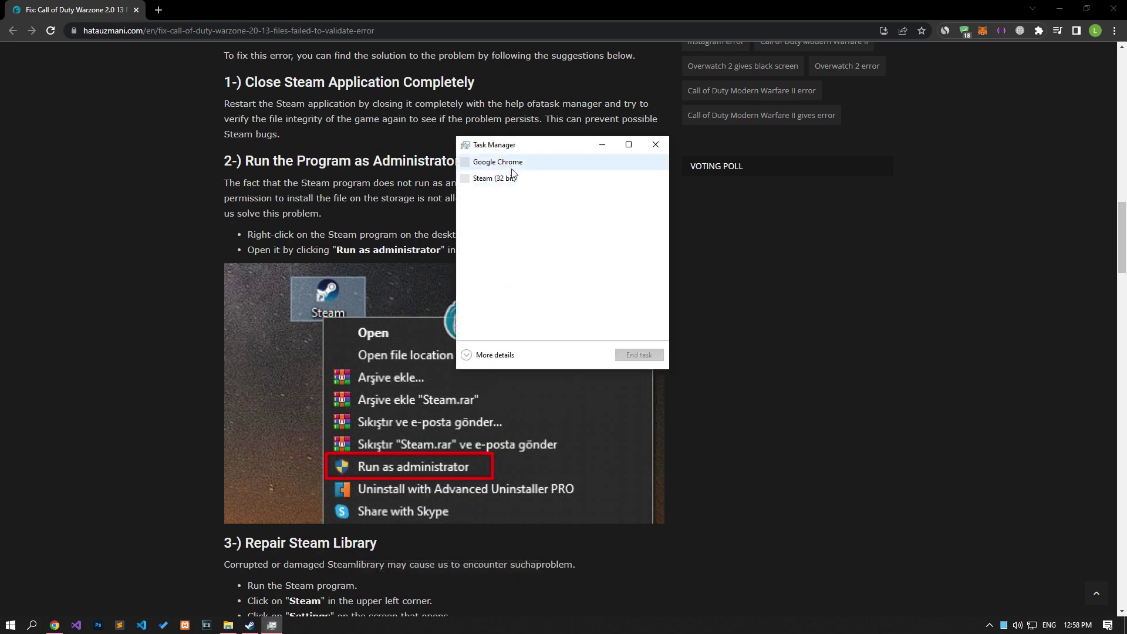
left_click(504, 178)
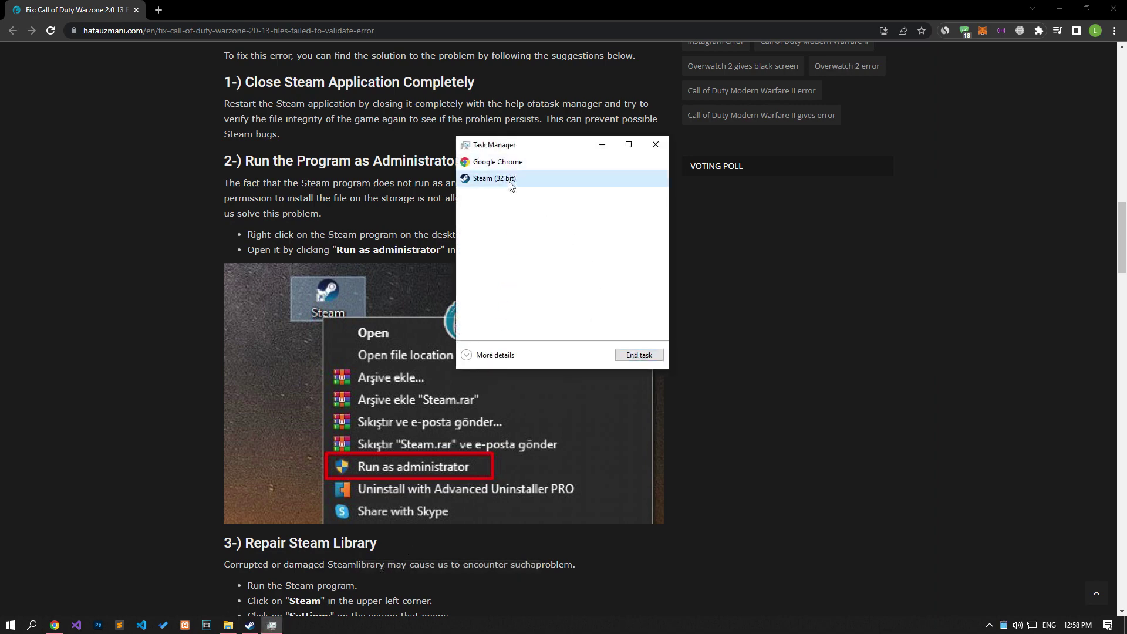
left_click(624, 352)
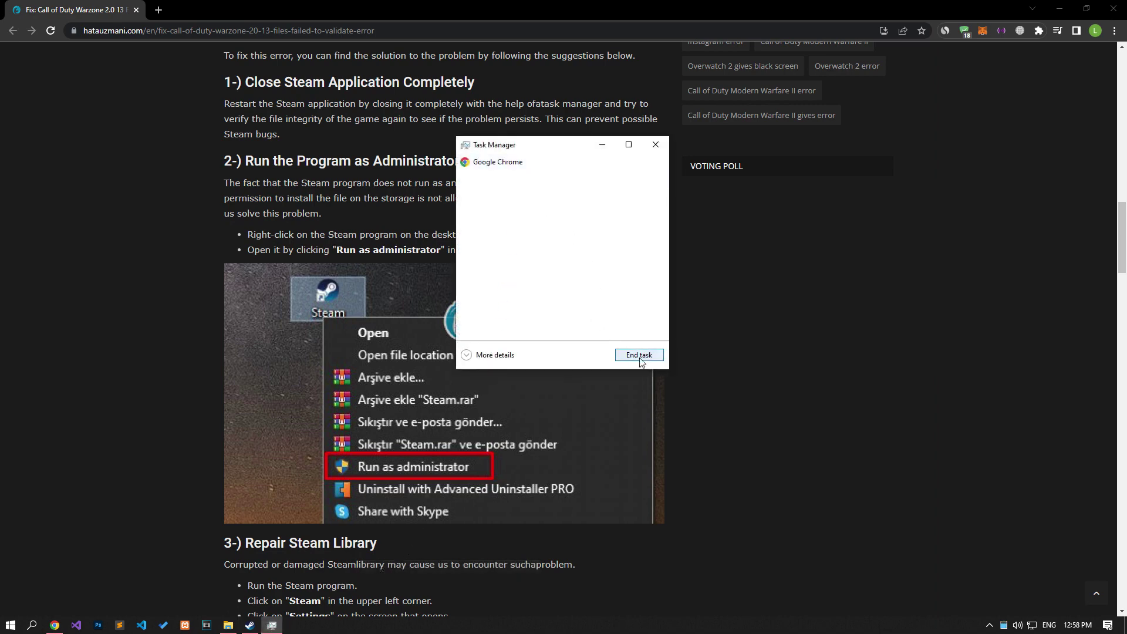
left_click(655, 145)
Step: Run the Steam shortcut in New folder (3) as administrator
left_click(427, 242)
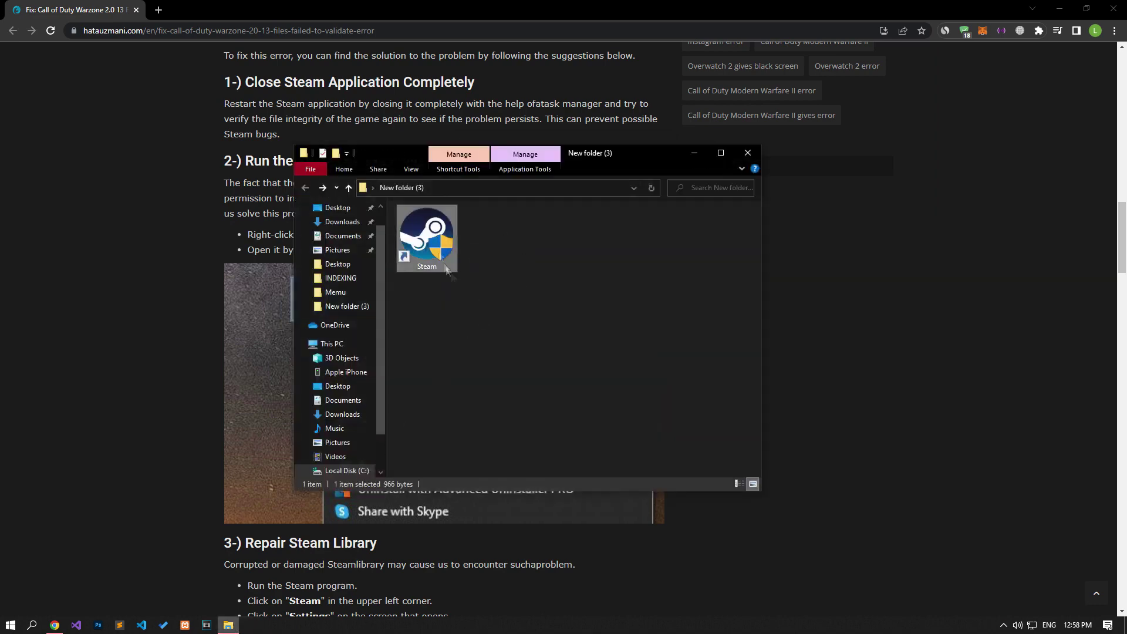
left_click(164, 246)
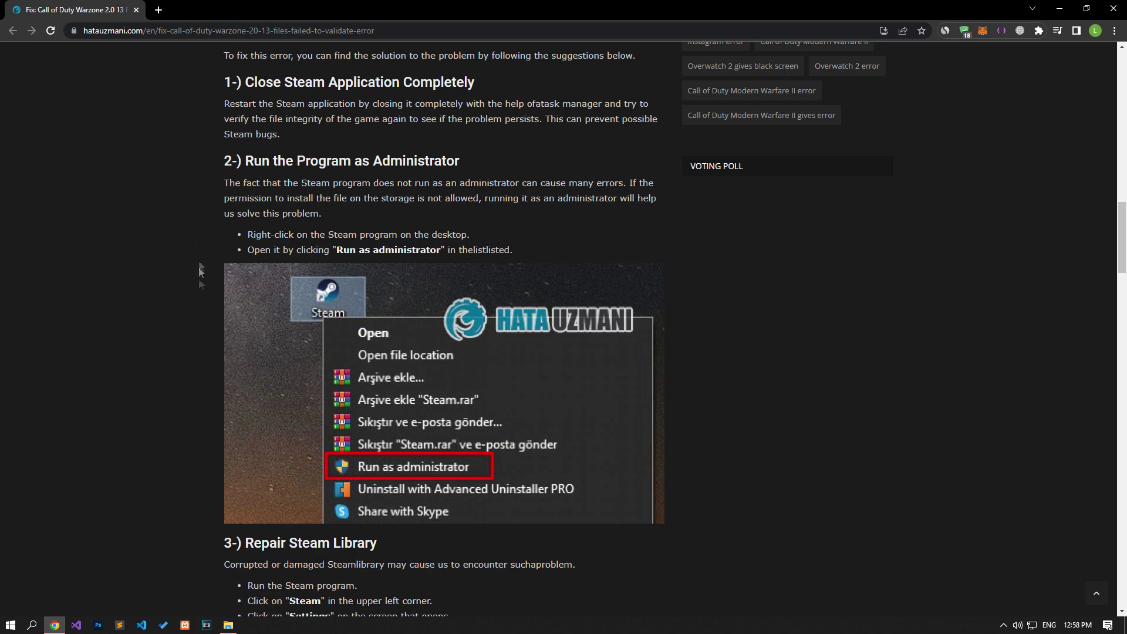
left_click(228, 625)
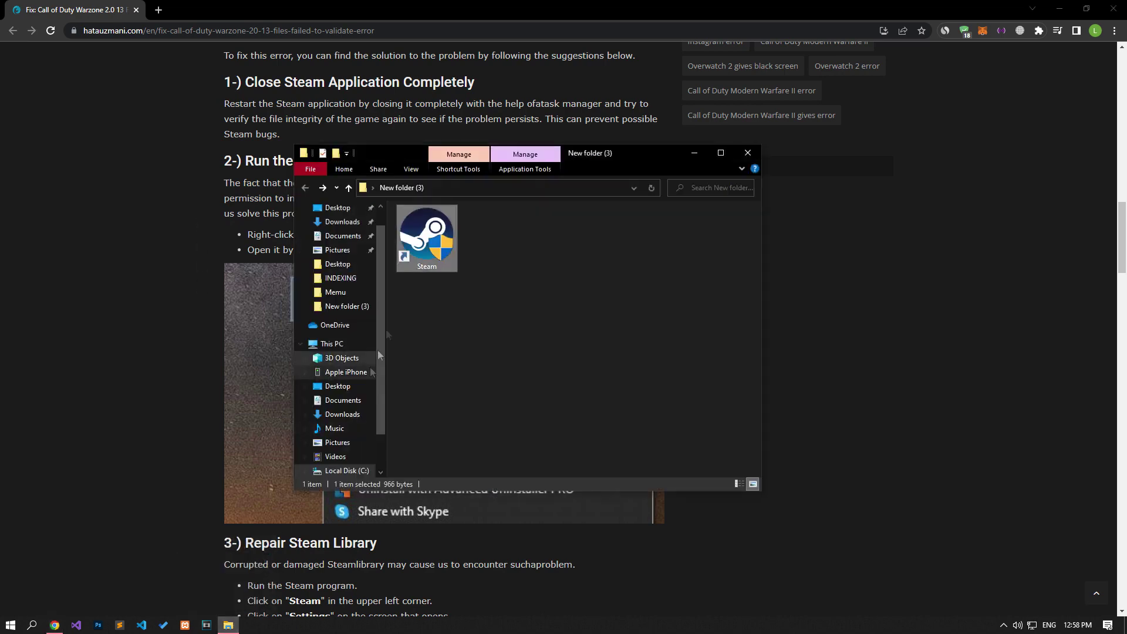
double_click(415, 245)
right_click(413, 241)
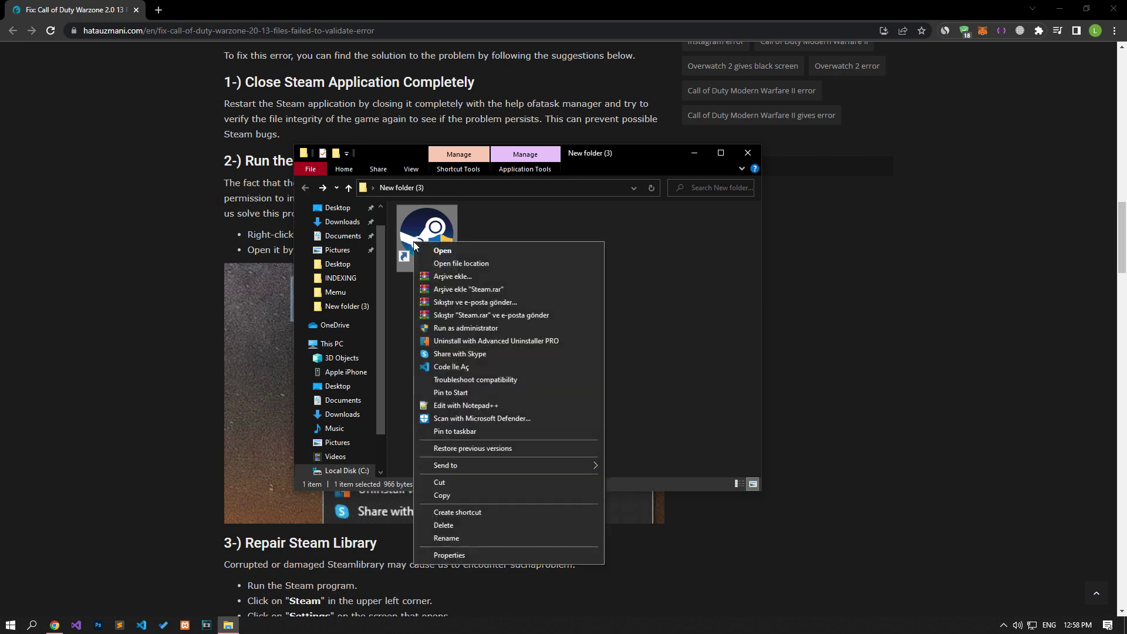
left_click(459, 329)
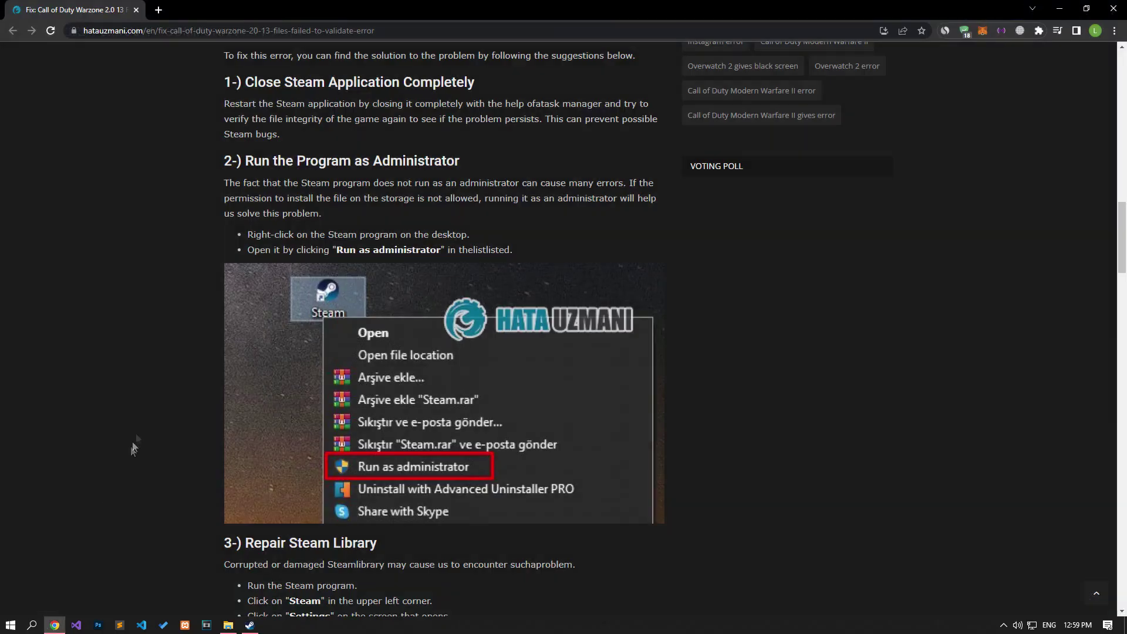
Step: Open Steam's Settings on the Downloads page
scroll(147, 413, "down", 8)
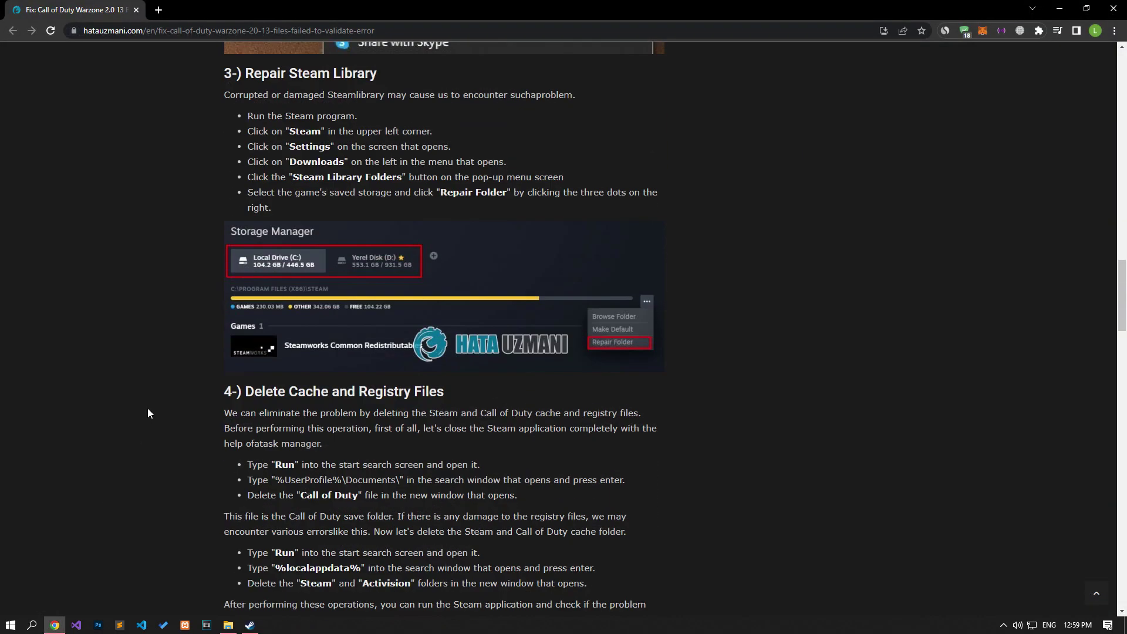
left_click(250, 626)
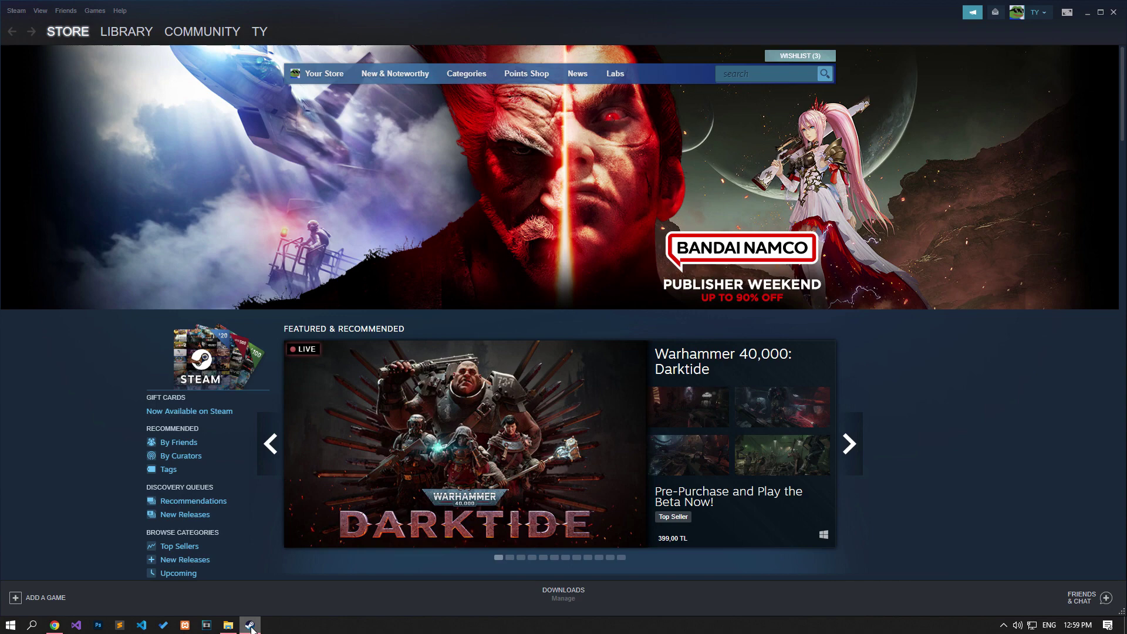
left_click(16, 12)
left_click(29, 80)
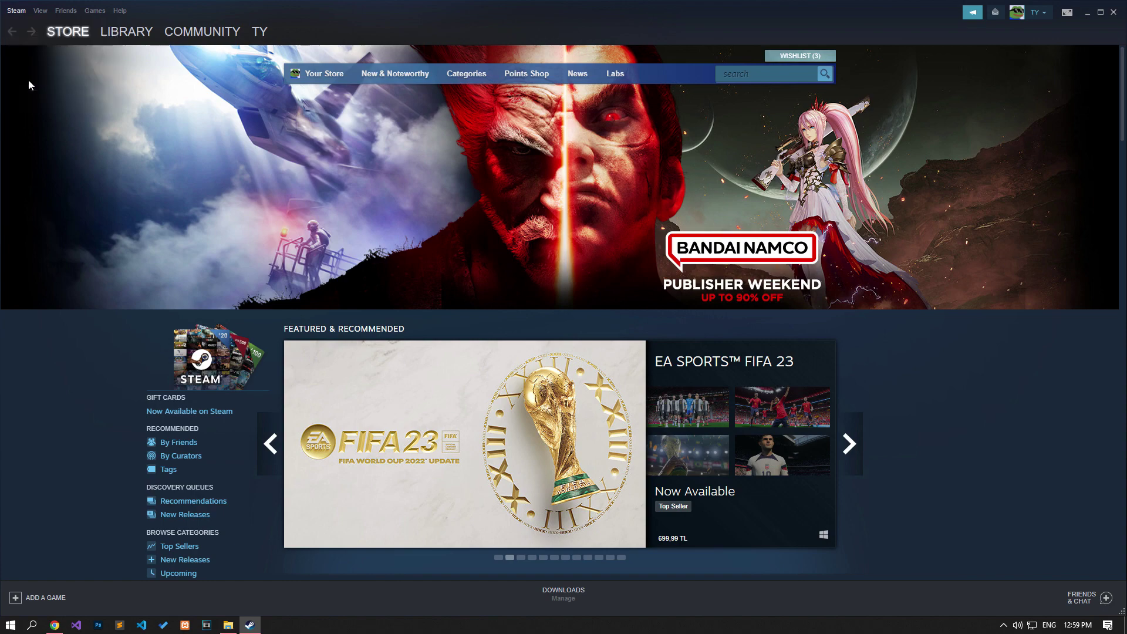
left_click(557, 261)
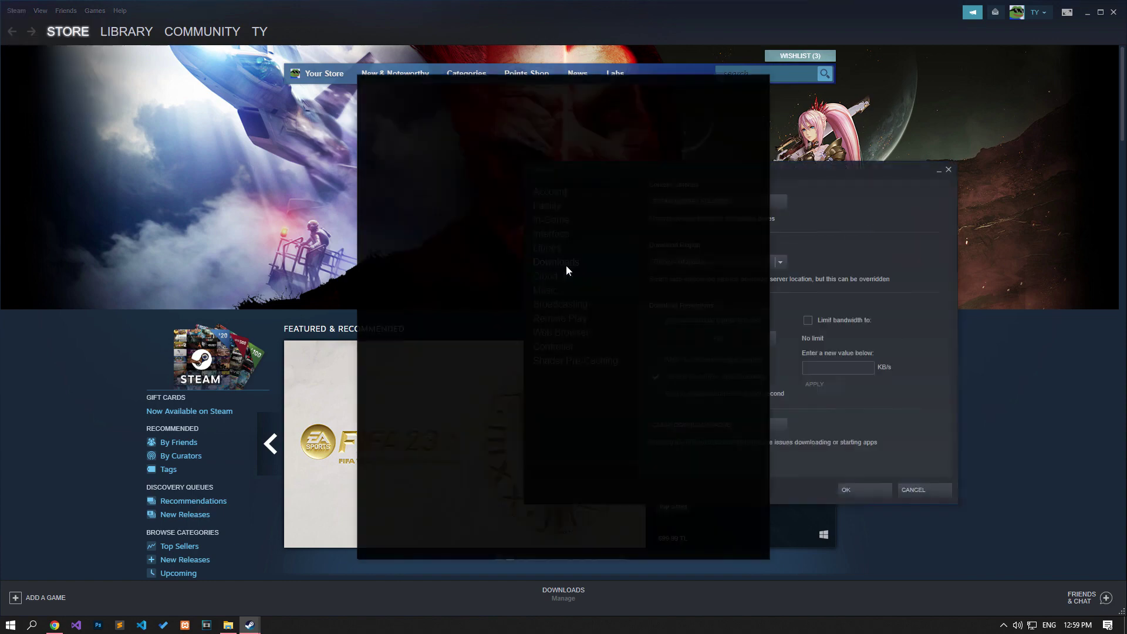
left_click(760, 84)
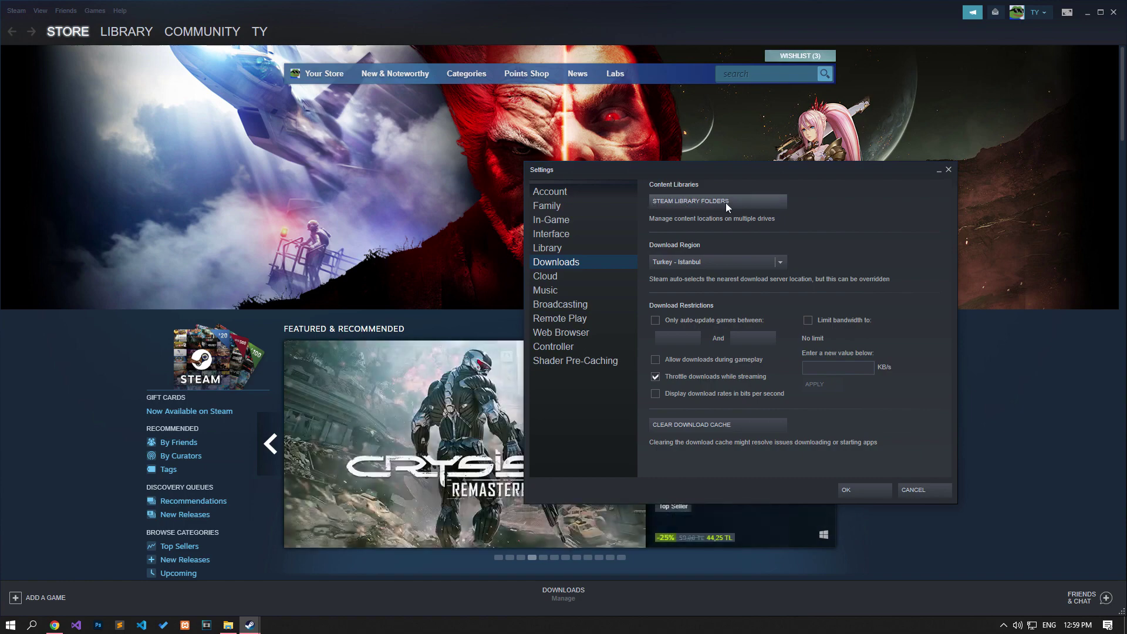
Step: Compare the Local Drive (C:) and Yerel Disk (D:) library folders, then close Storage Manager
left_click(727, 204)
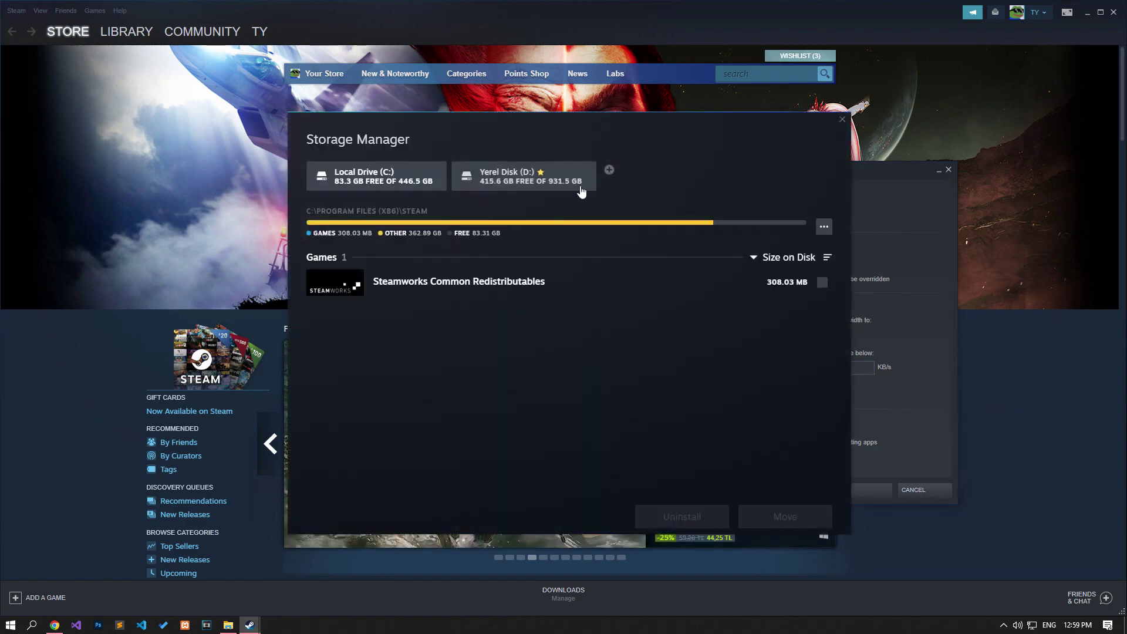
left_click(581, 185)
left_click(425, 175)
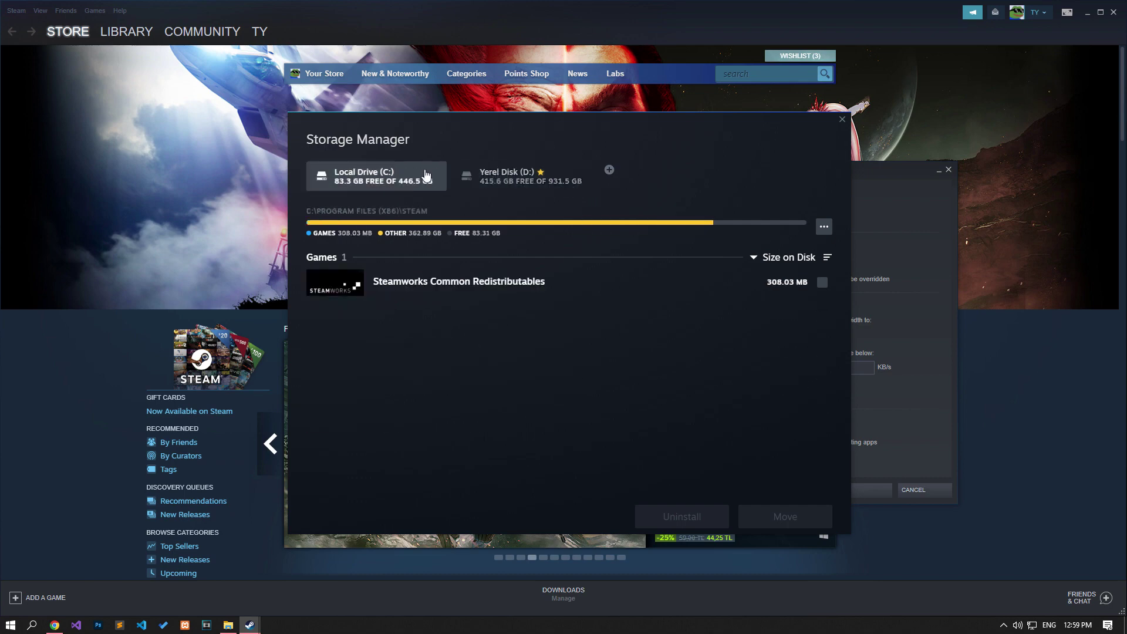
left_click(566, 186)
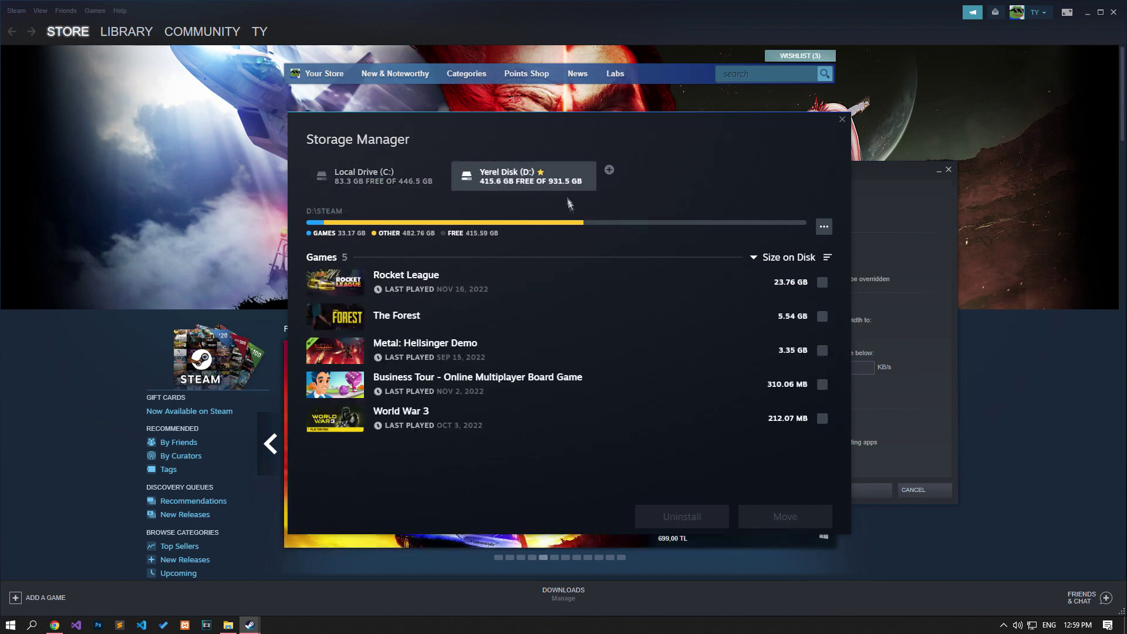
left_click(821, 225)
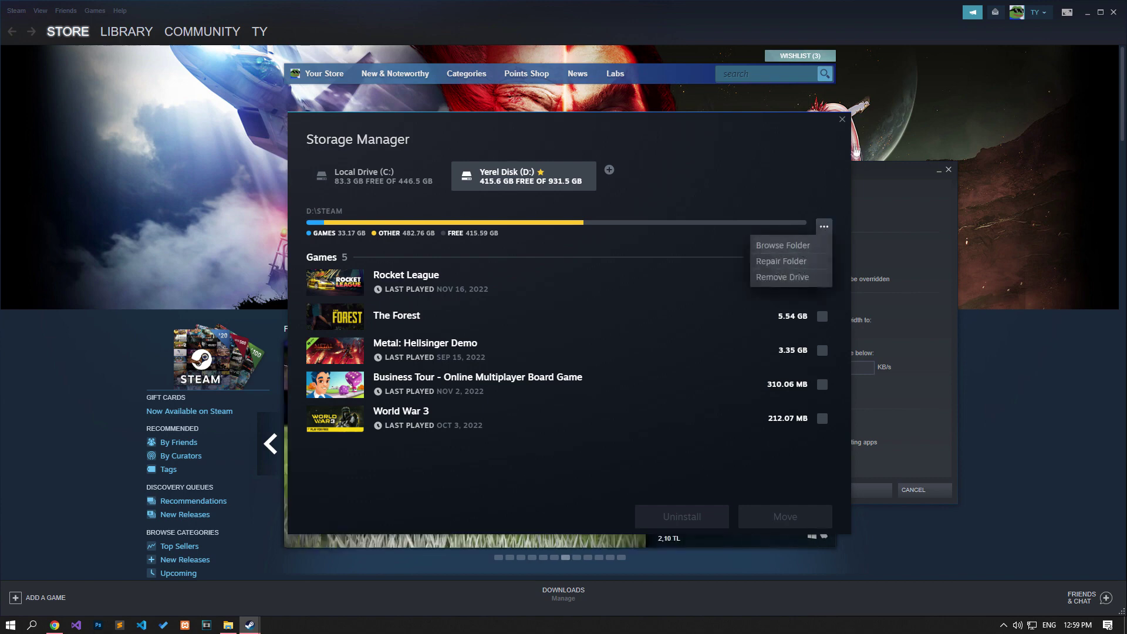
left_click(842, 123)
left_click(842, 121)
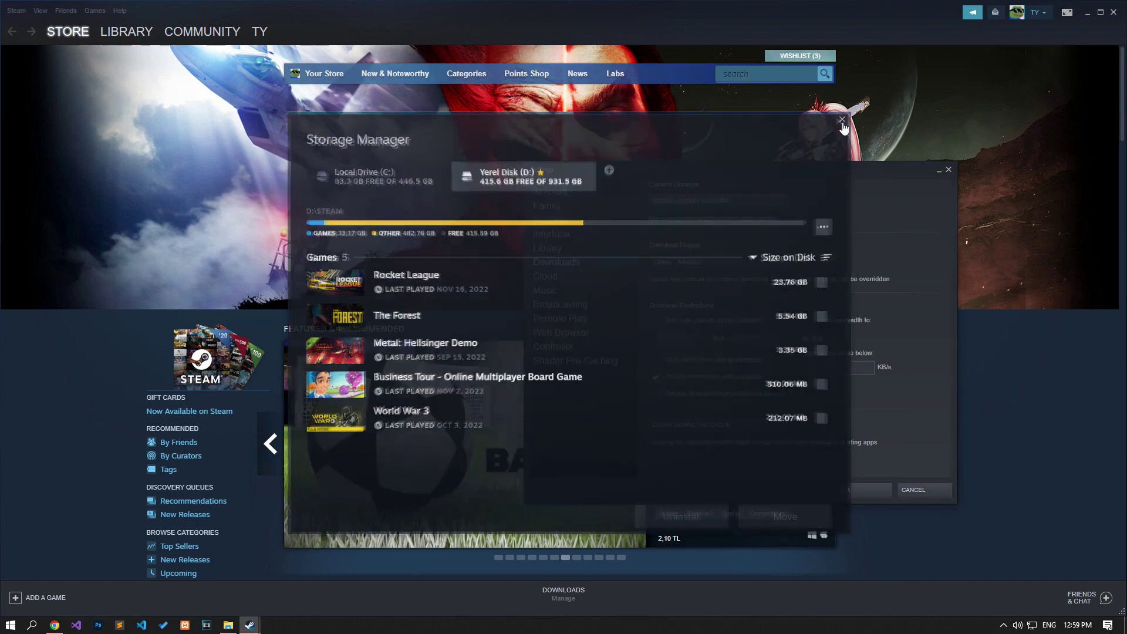
Step: Copy the %UserProfile%\Documents\ path from the guide article
left_click(54, 624)
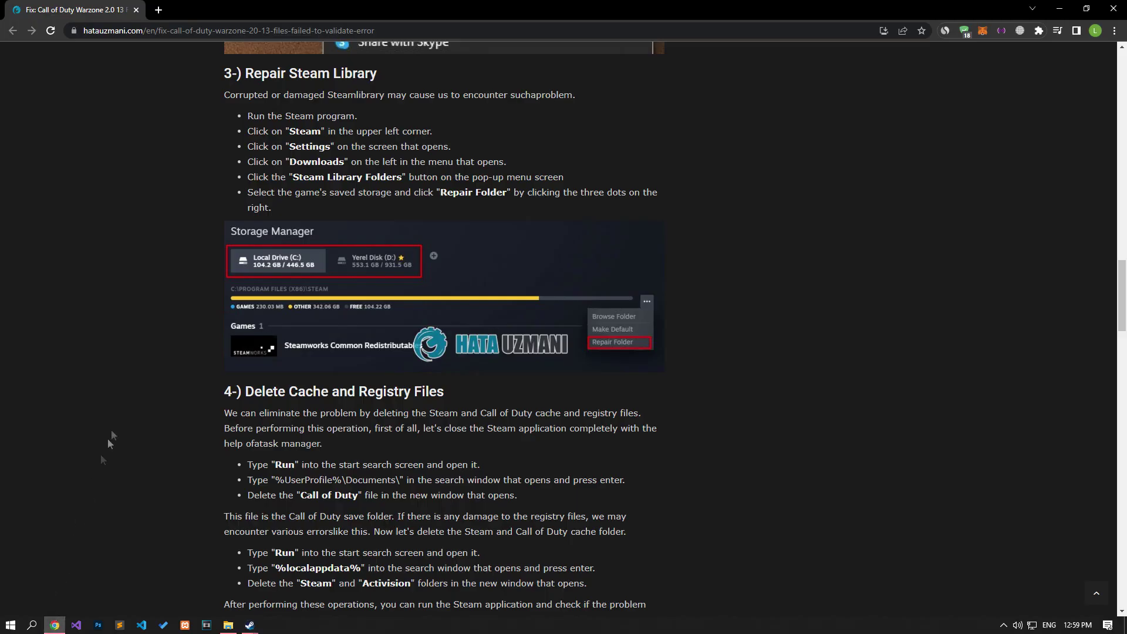
scroll(159, 288, "down", 5)
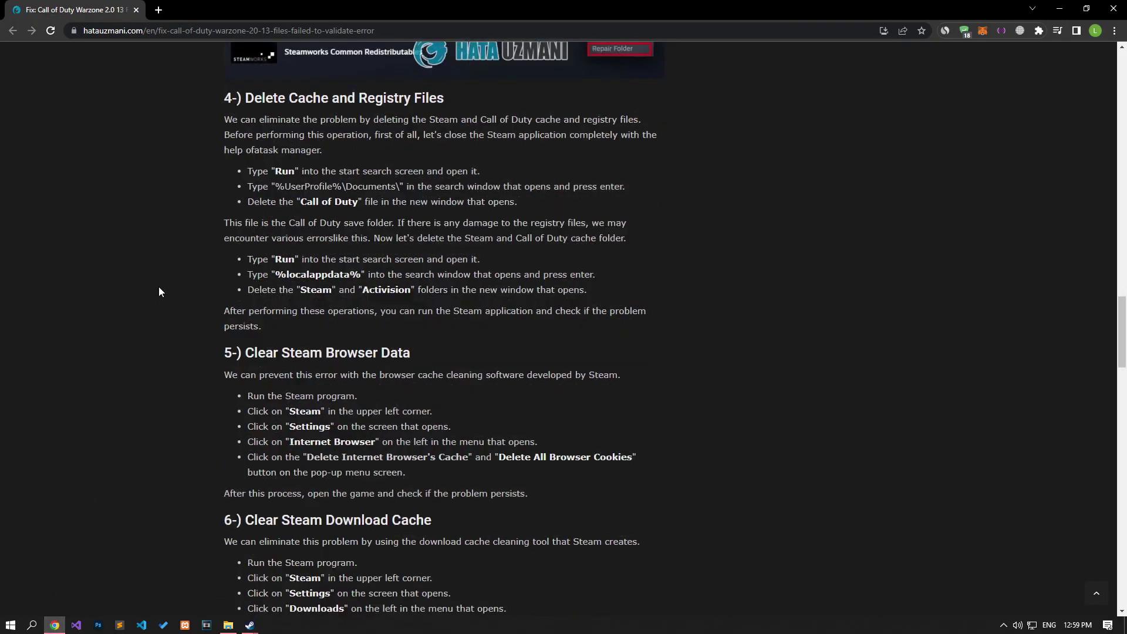
scroll(159, 292, "down", 1)
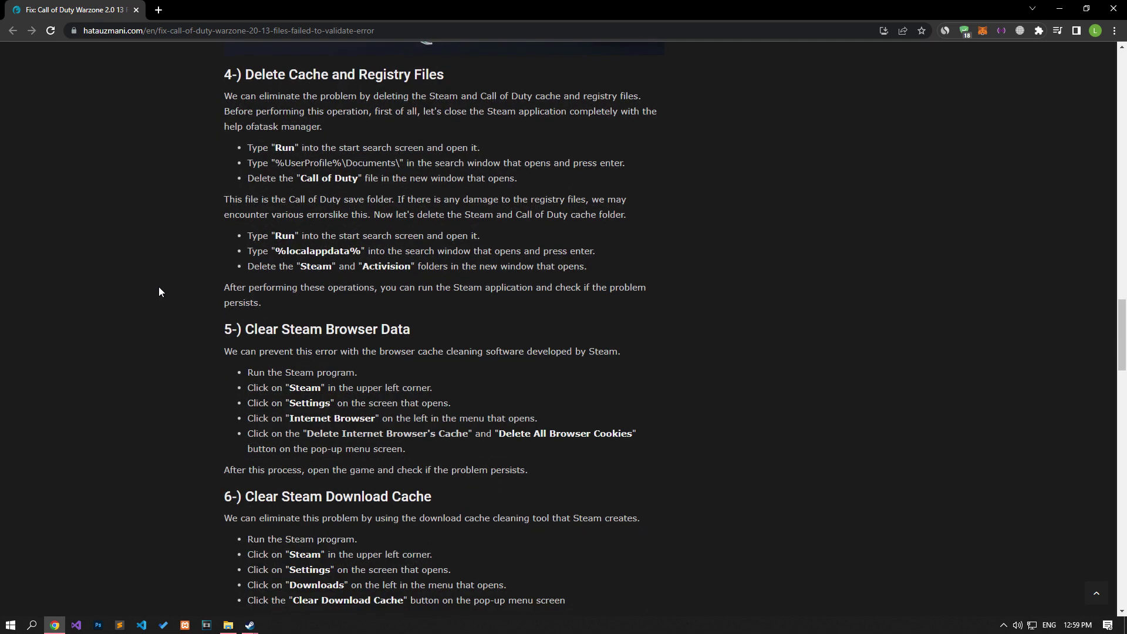
left_click_drag(276, 163, 400, 166)
right_click(401, 167)
left_click(429, 175)
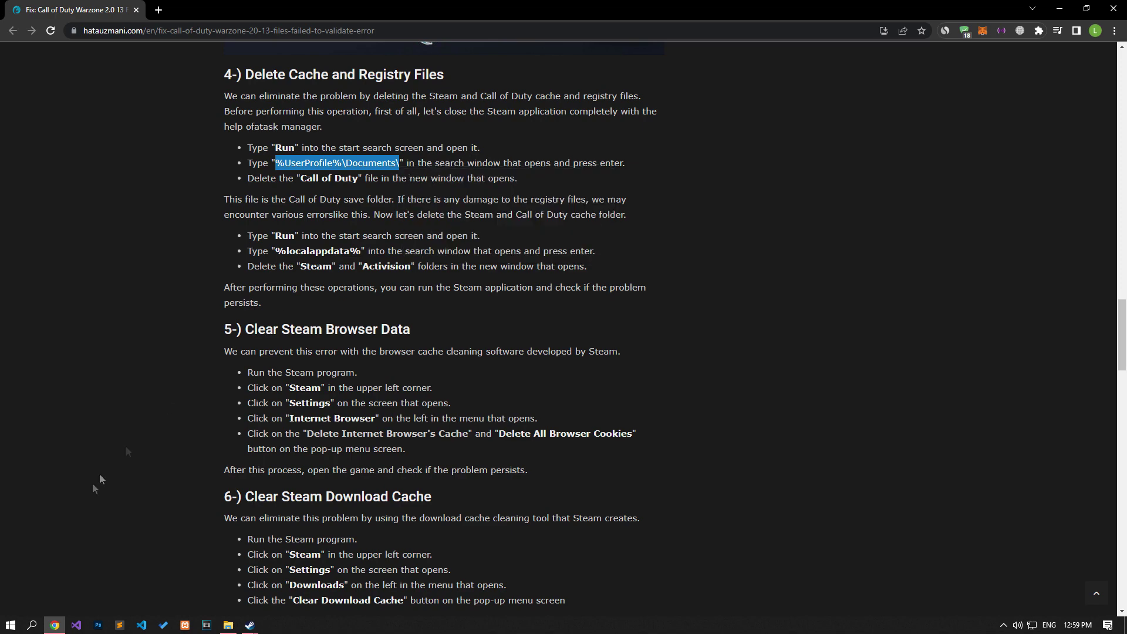
Step: Open the Documents folder by pasting the copied path into the Run dialog
left_click(10, 624)
type("u")
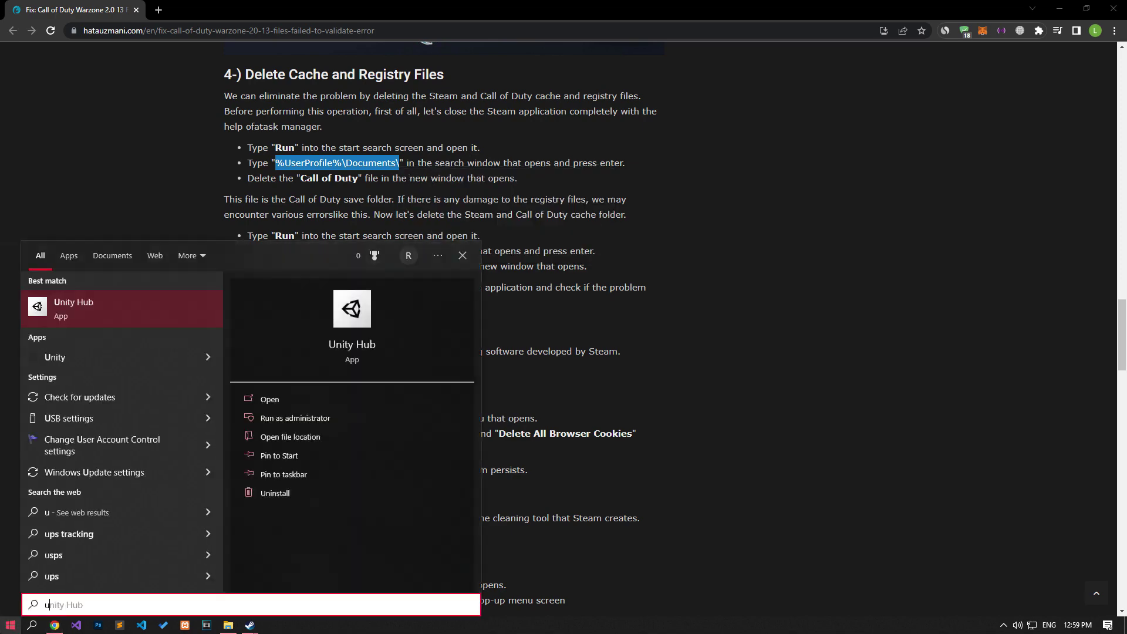
key("BackSpace")
type("run")
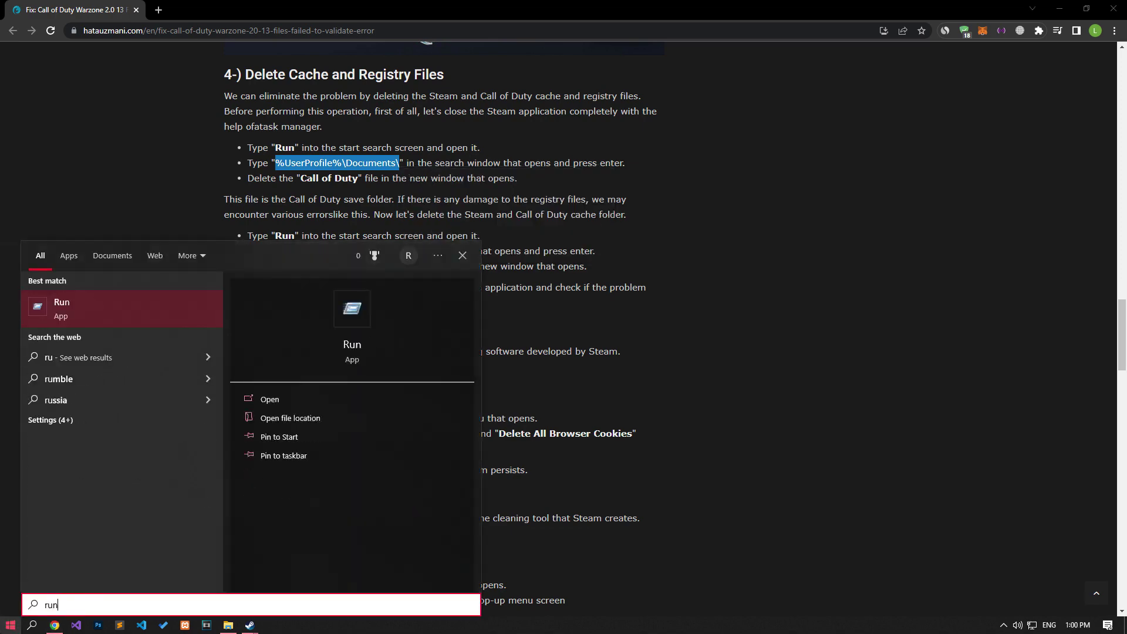
left_click(84, 313)
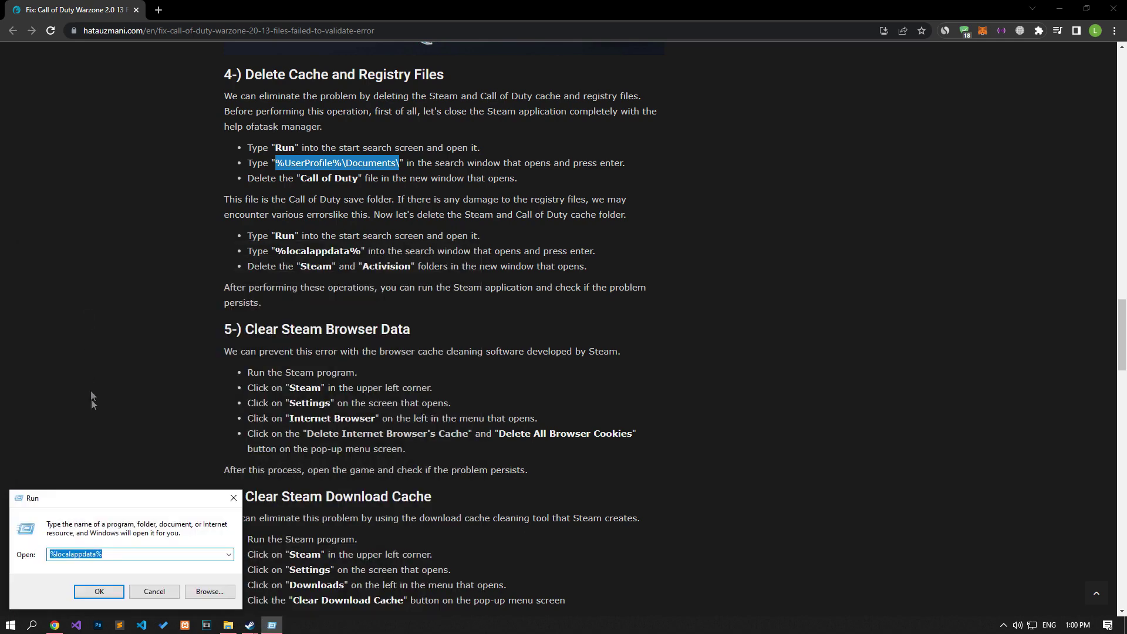
right_click(106, 553)
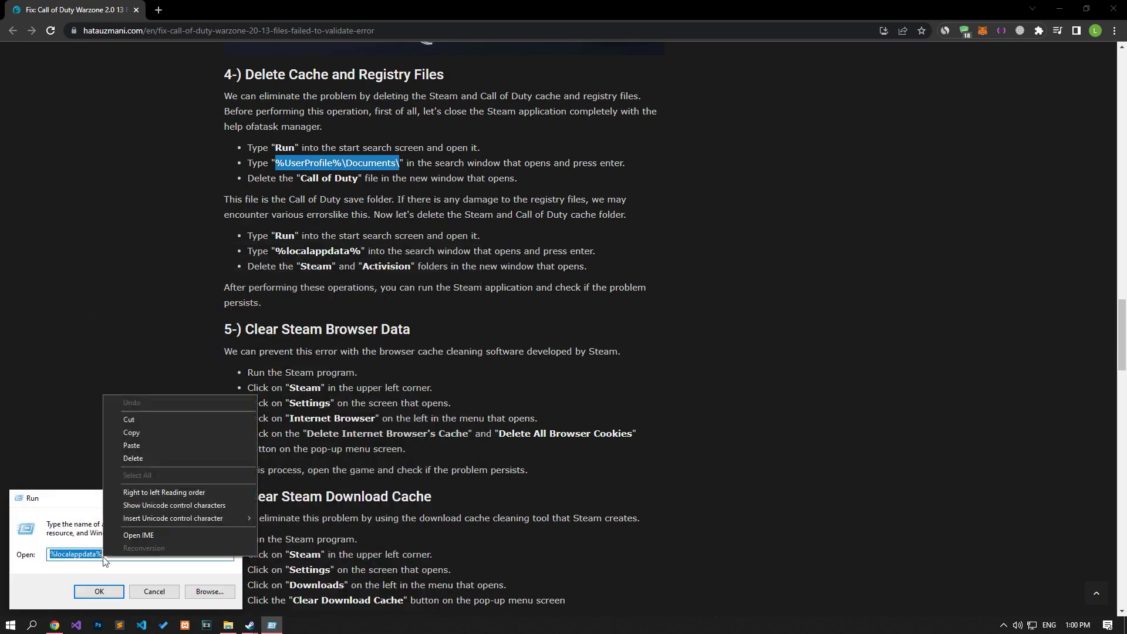
left_click(132, 445)
left_click(108, 594)
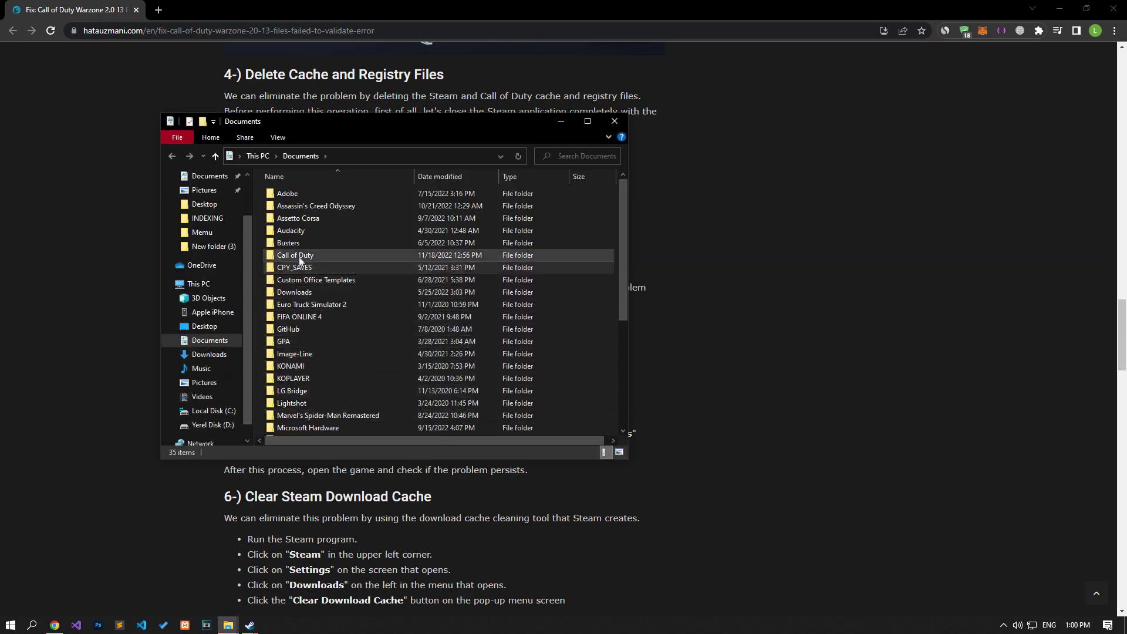
Step: Delete the Call of Duty folder and close the Documents window
left_click(298, 257)
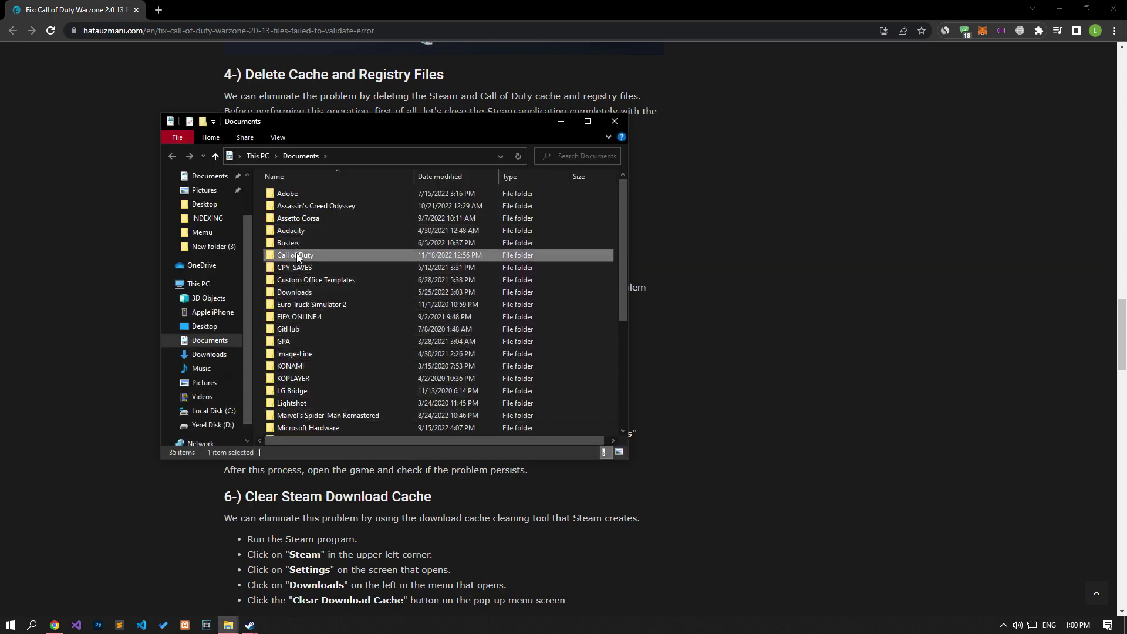
right_click(297, 257)
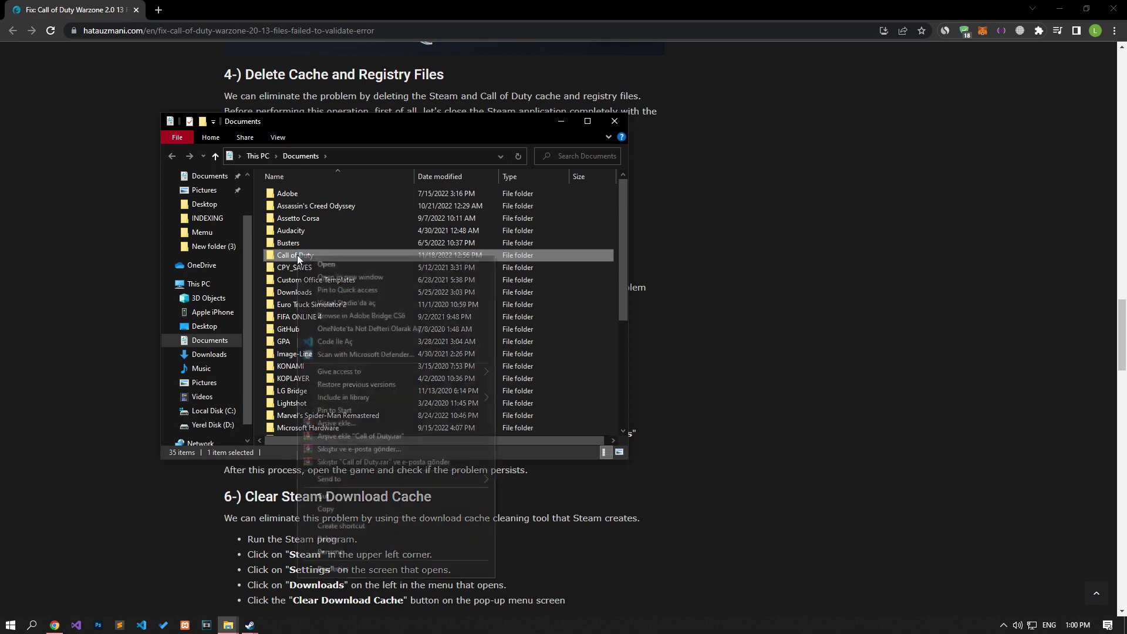
left_click(333, 539)
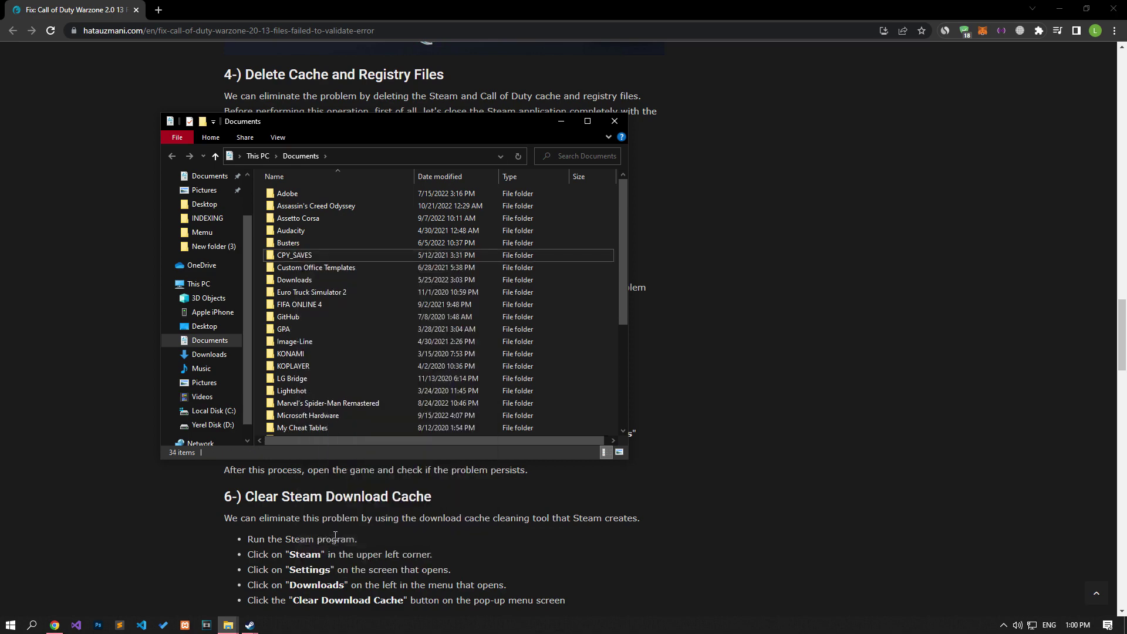
left_click(613, 123)
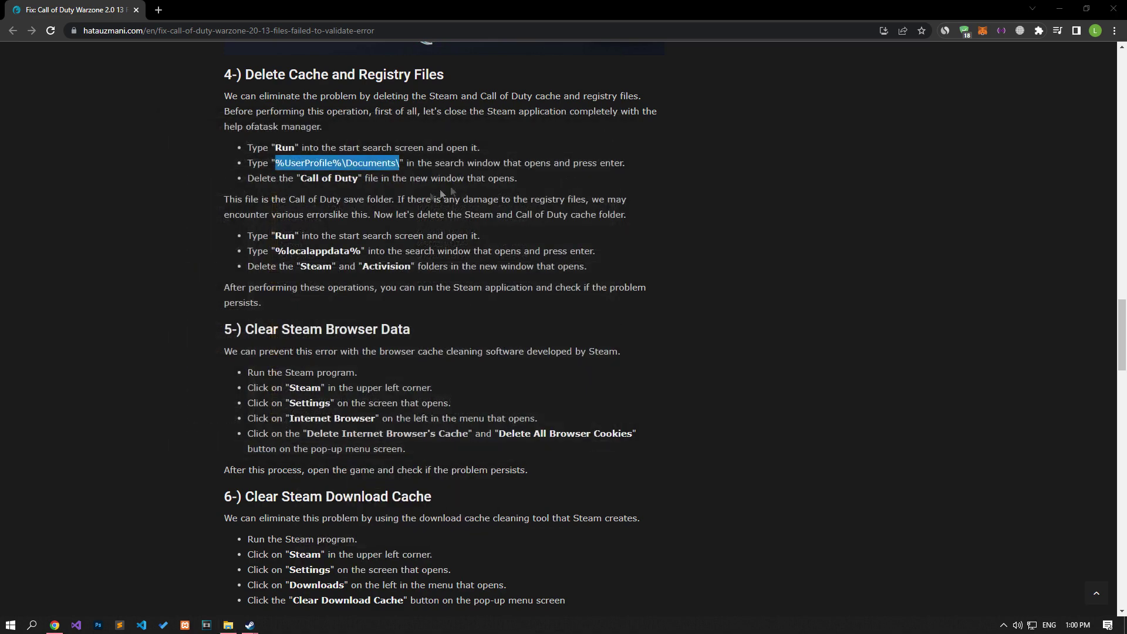
Step: Copy %localappdata% from the guide and submit it in the Run dialog
left_click_drag(275, 251, 359, 251)
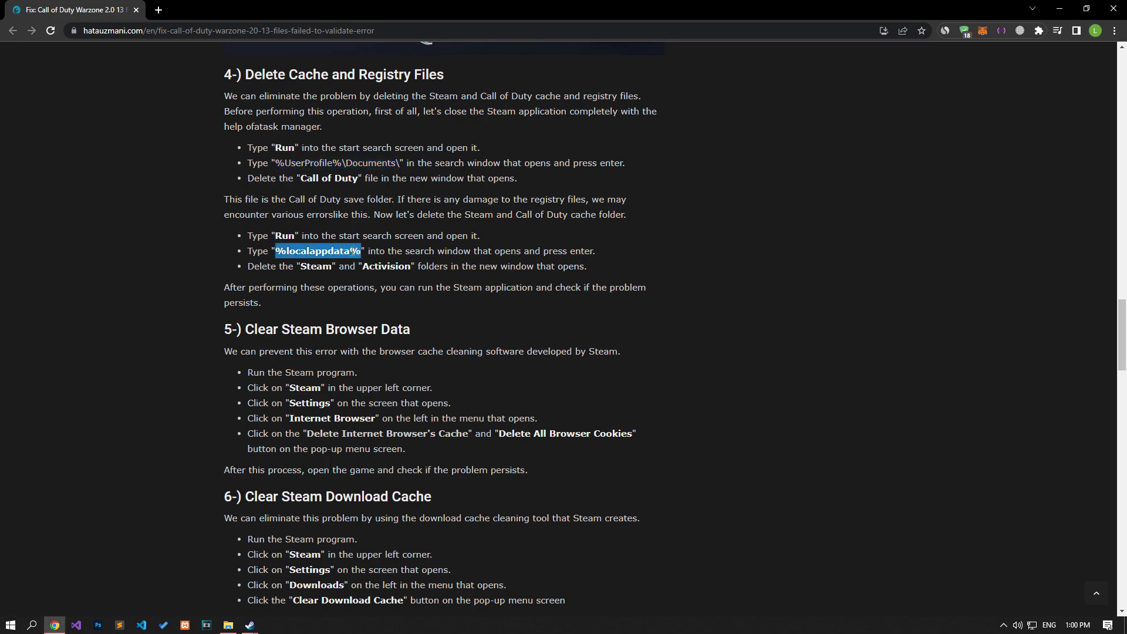
right_click(361, 251)
left_click(372, 261)
left_click(10, 624)
type("run")
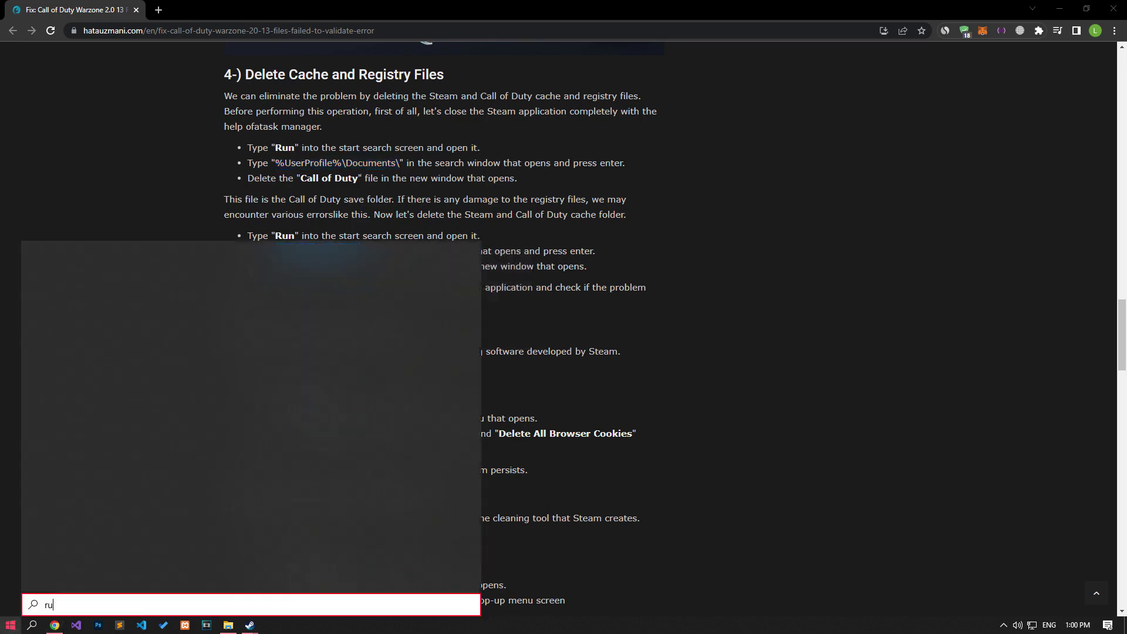
left_click(102, 315)
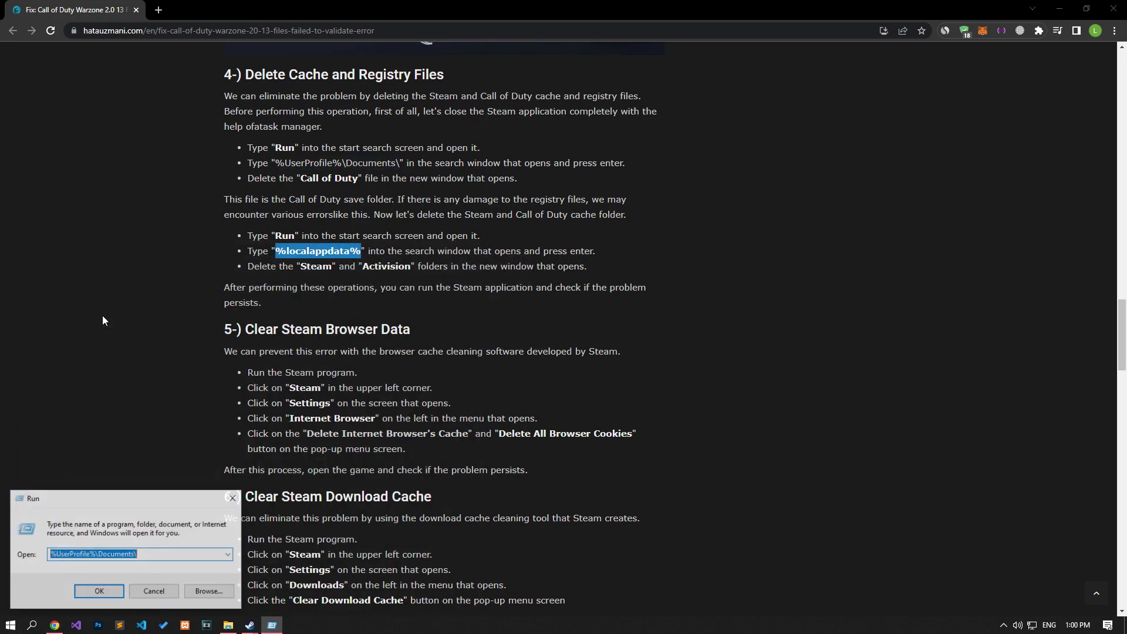
right_click(115, 552)
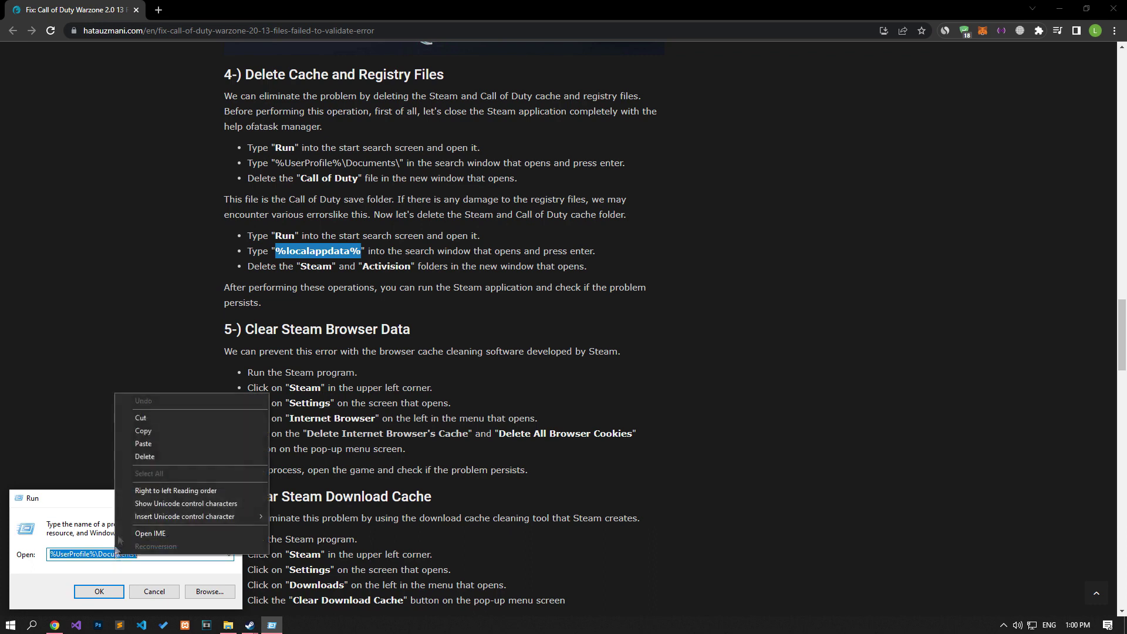
left_click(145, 439)
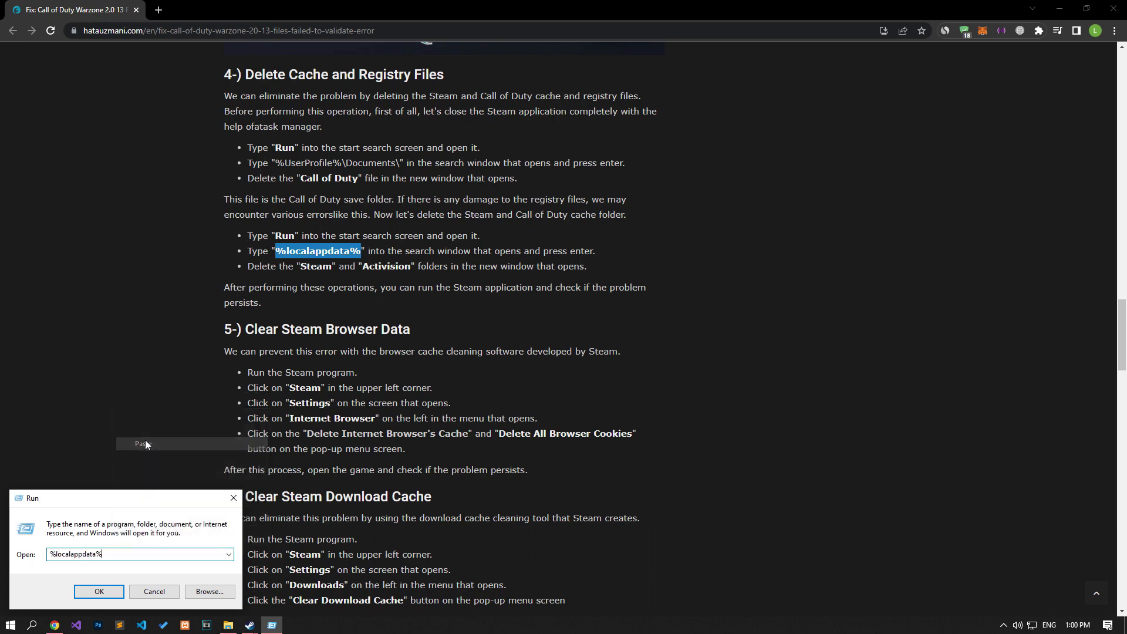
left_click(123, 590)
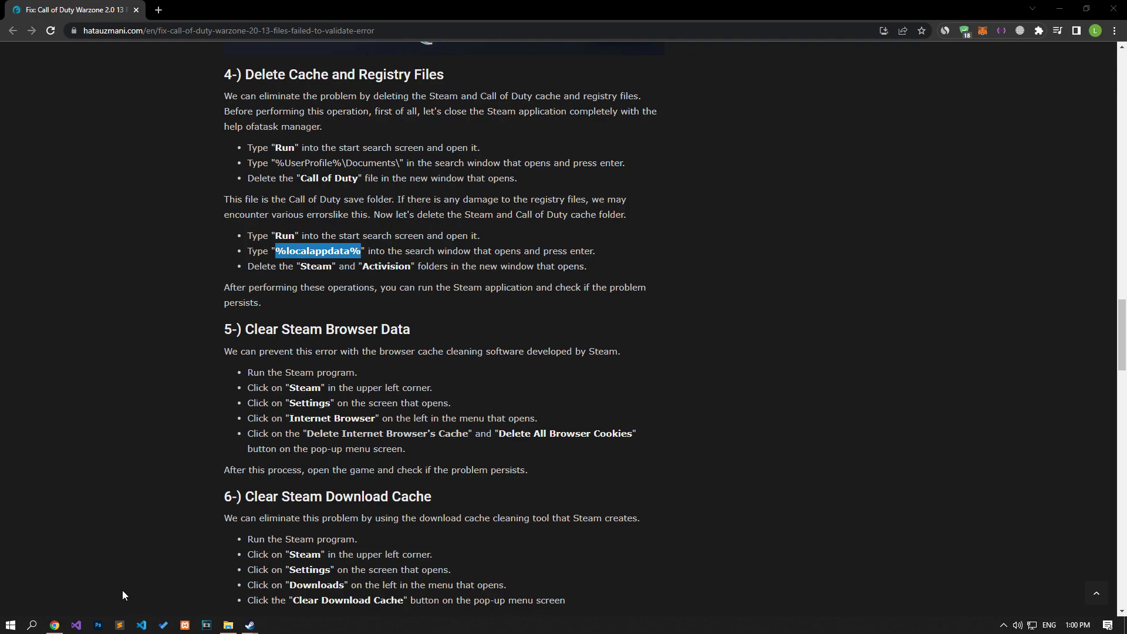
Step: Select the Steam folder in AppData Local and delete it
left_click_drag(283, 124, 619, 132)
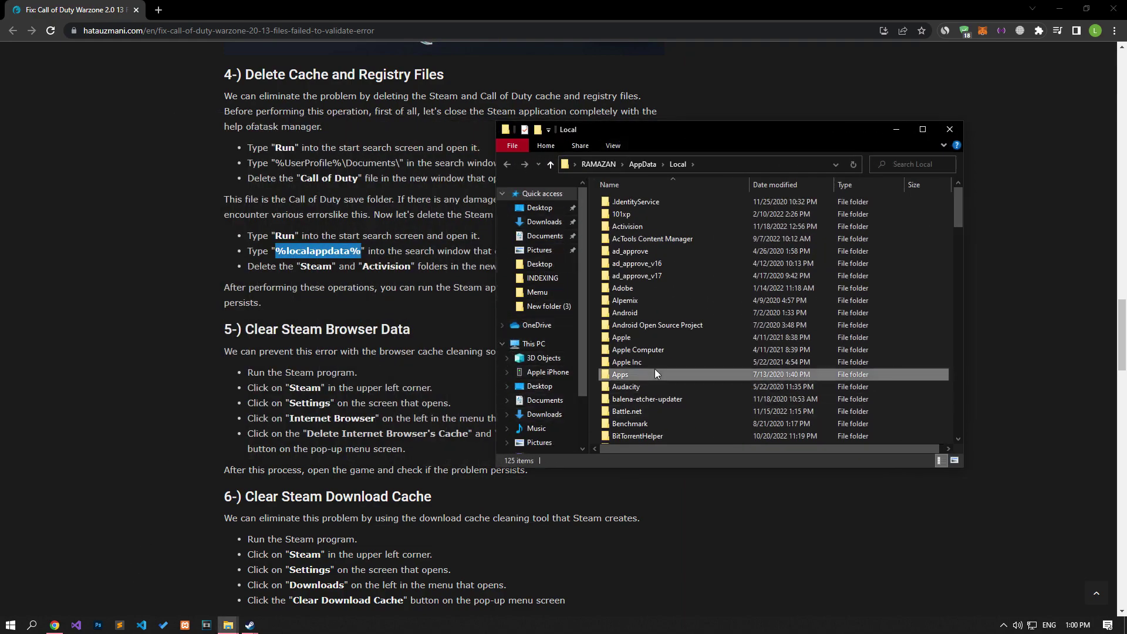
key("s")
key("s")
key("s")
key("s")
key("s")
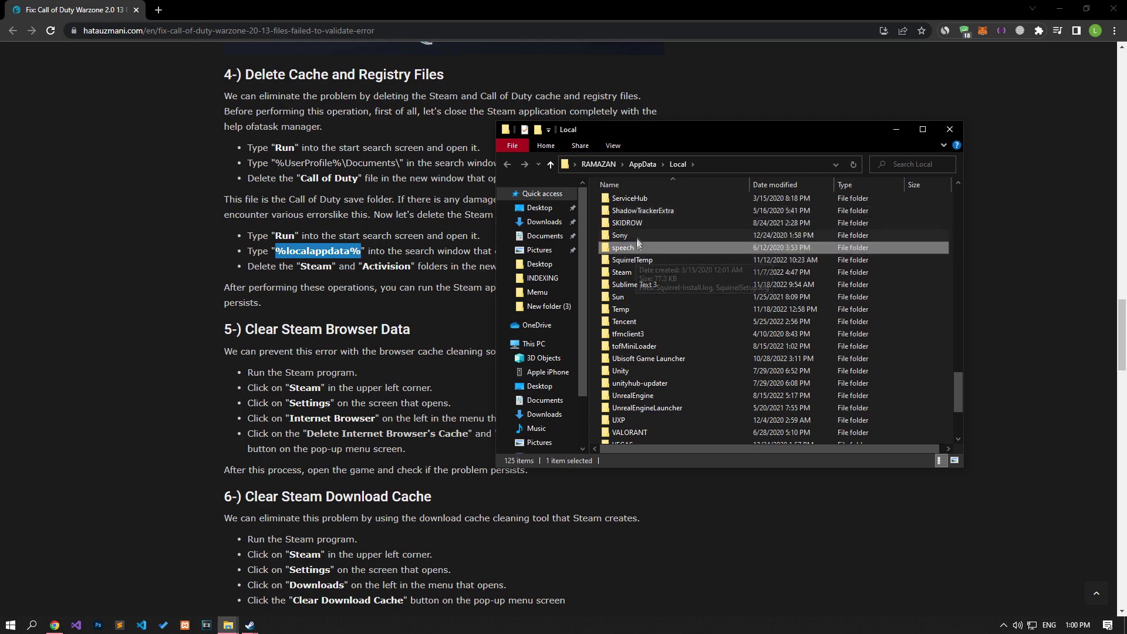
key("s")
key("s")
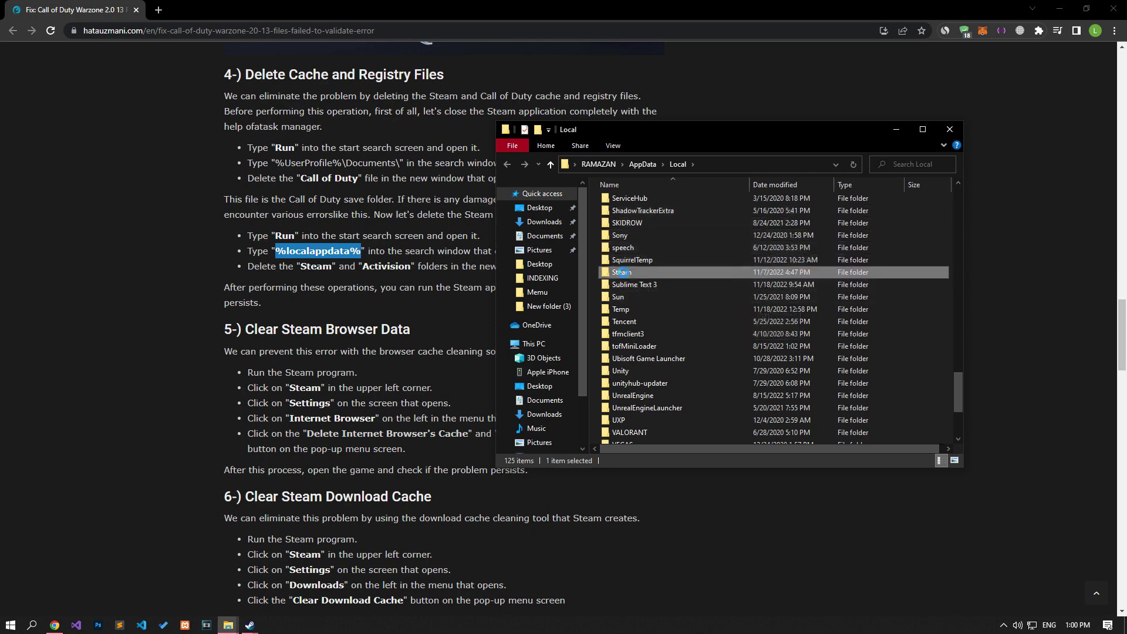
key("shift+F10")
left_click(649, 555)
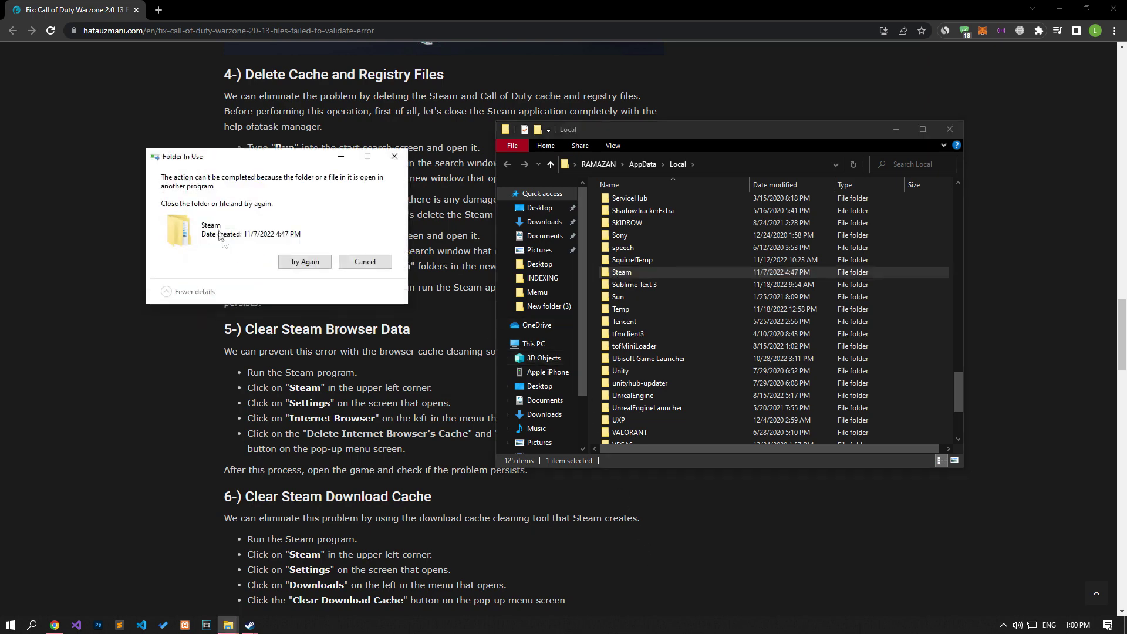
Step: End the running Steam (32 bit) app in Task Manager and retry the Steam folder deletion
right_click(397, 628)
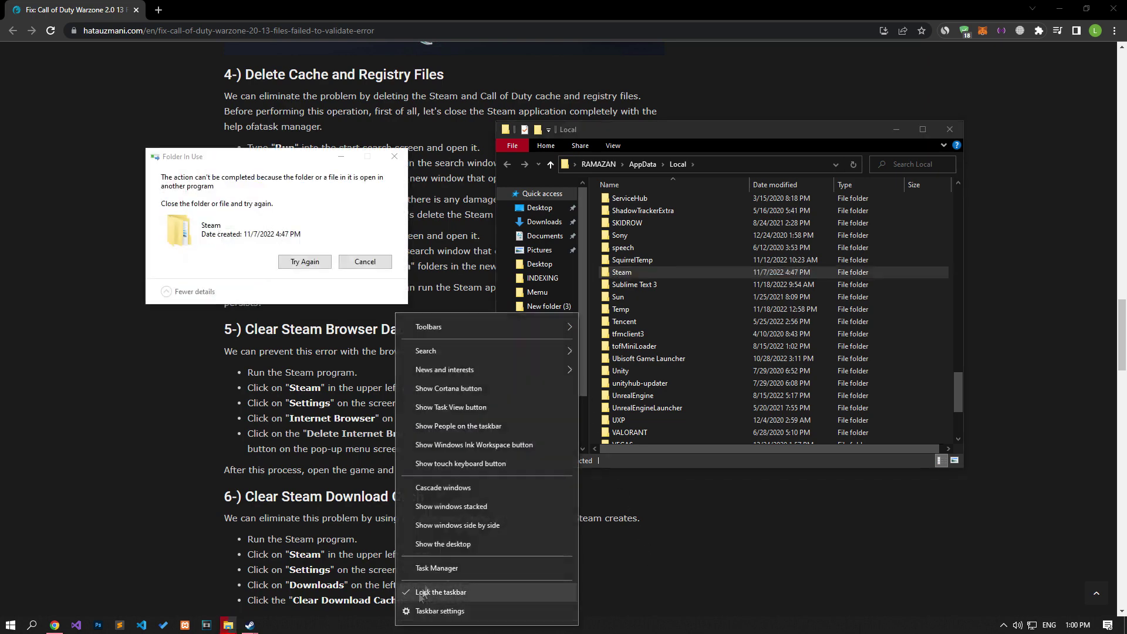
left_click(437, 568)
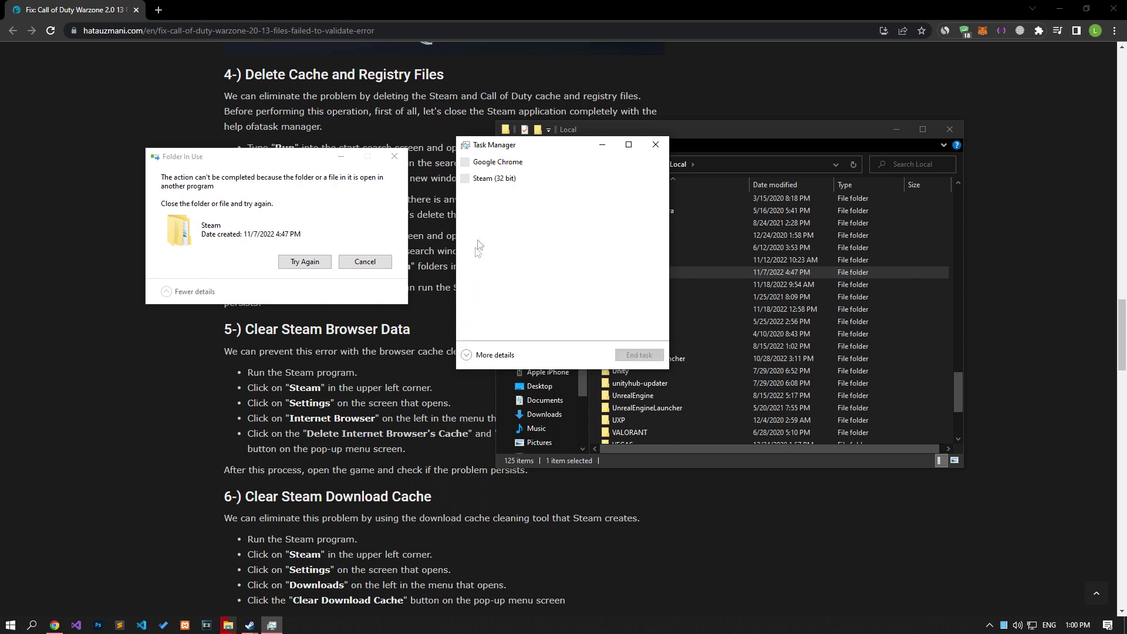
left_click(487, 179)
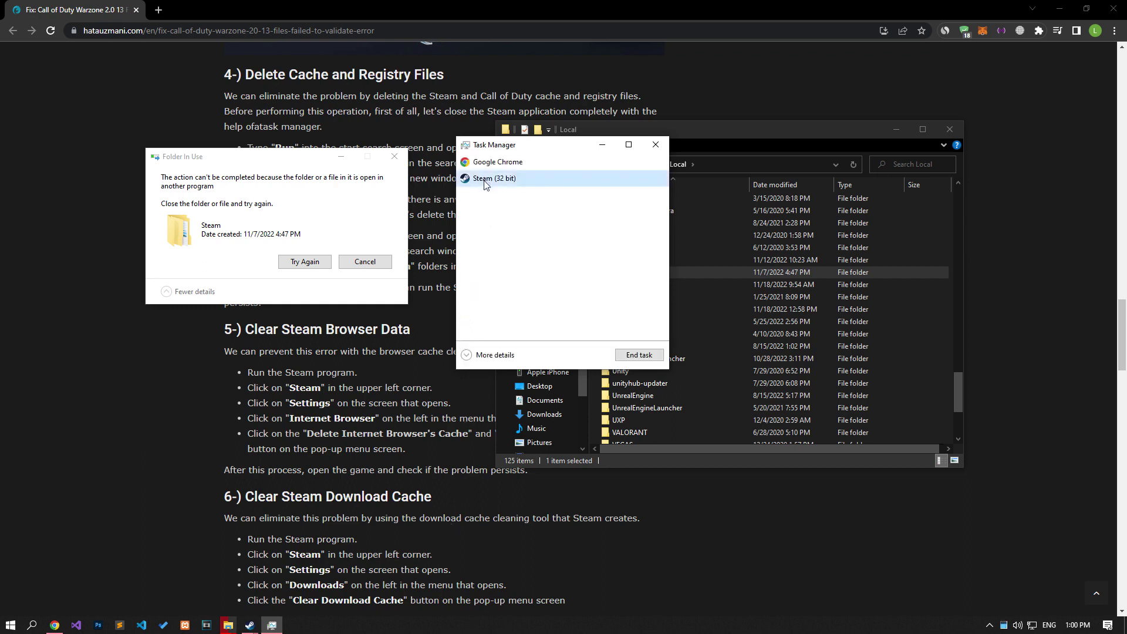
left_click(639, 355)
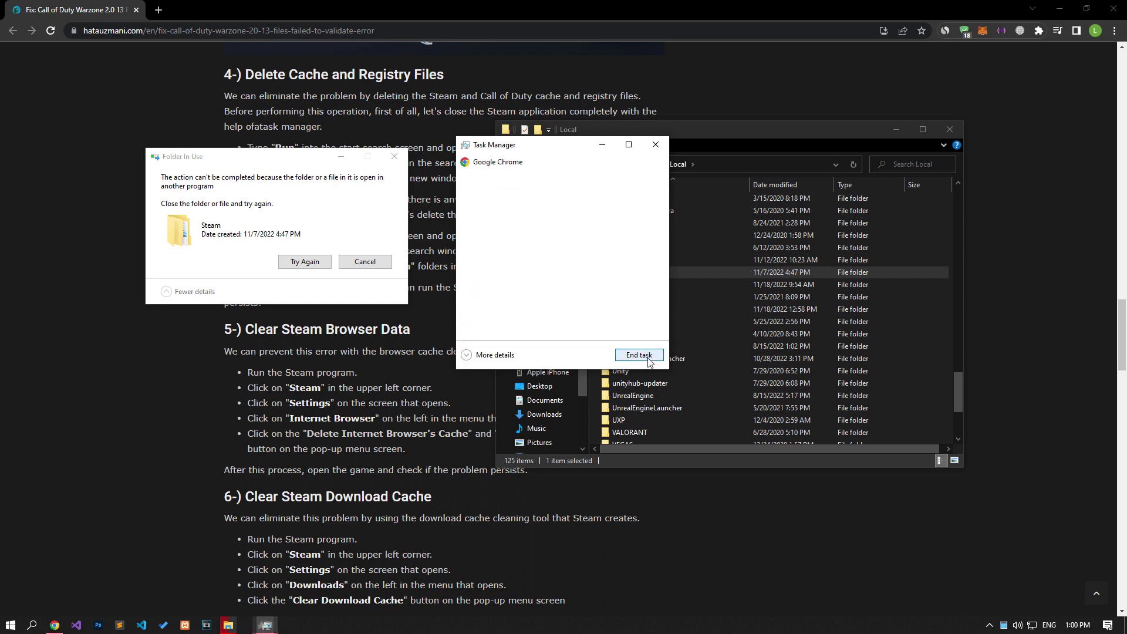
left_click(656, 144)
left_click(305, 261)
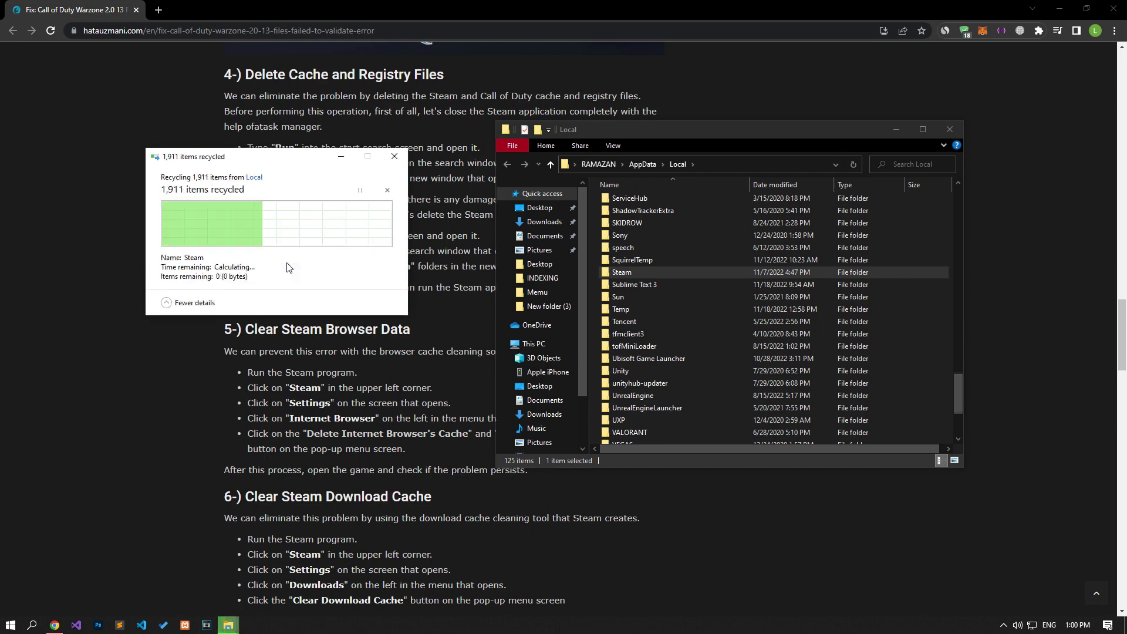
Step: Delete the Activision folder and close the Local folder window
scroll(696, 204, "down", 4)
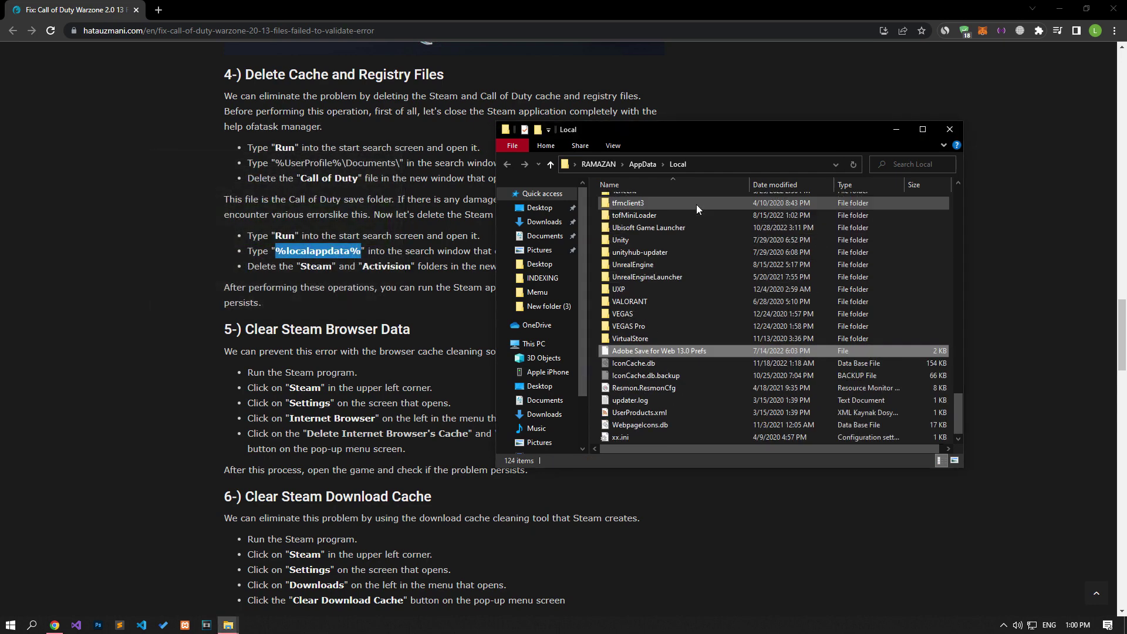
key("Home")
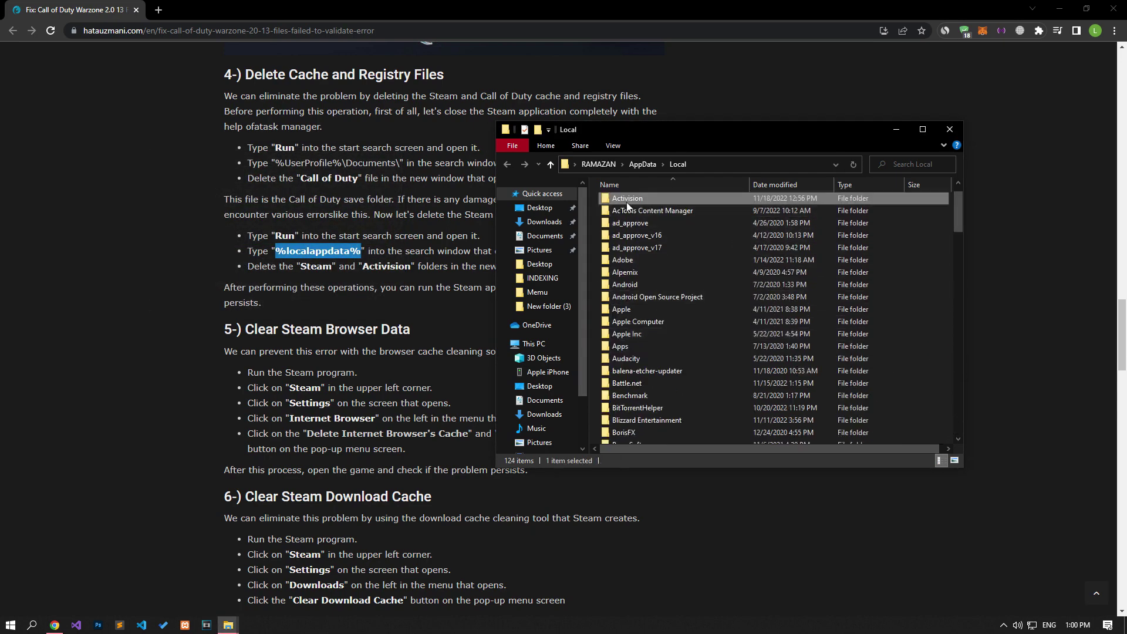
right_click(627, 202)
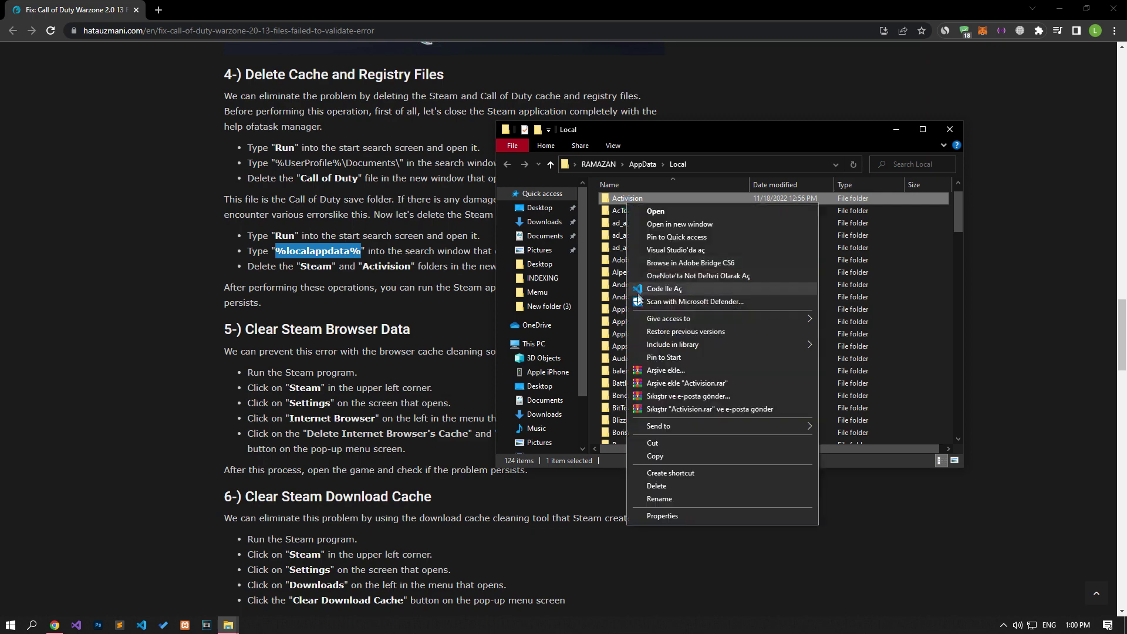
left_click(640, 487)
left_click(947, 128)
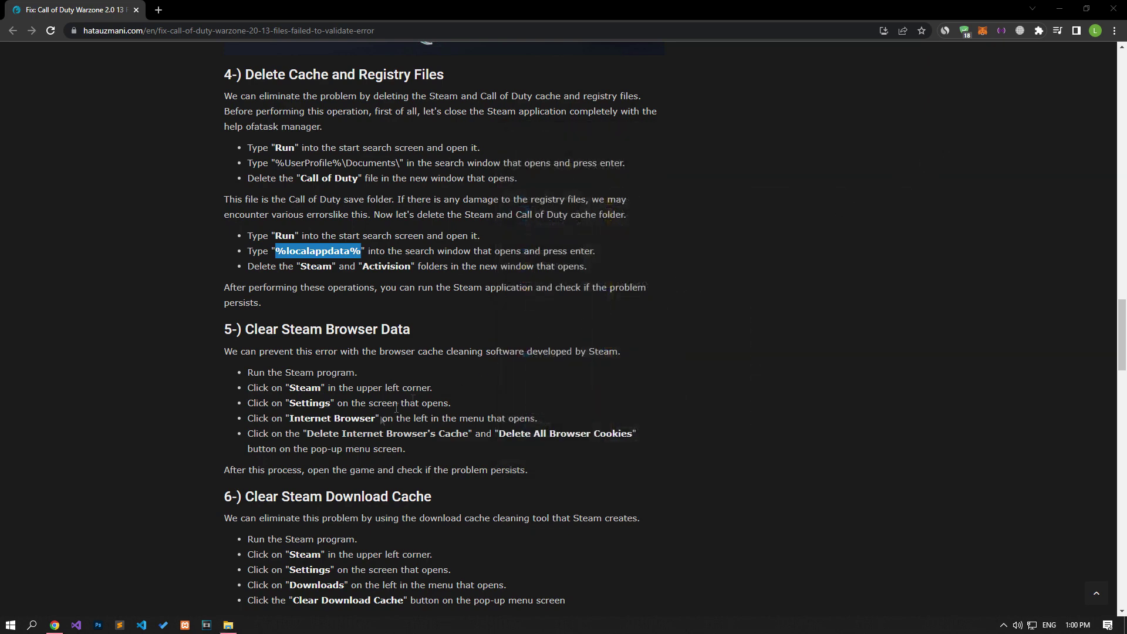
Step: Relaunch Steam from its shortcut and bring its store window forward
left_click(228, 625)
right_click(428, 244)
left_click(460, 333)
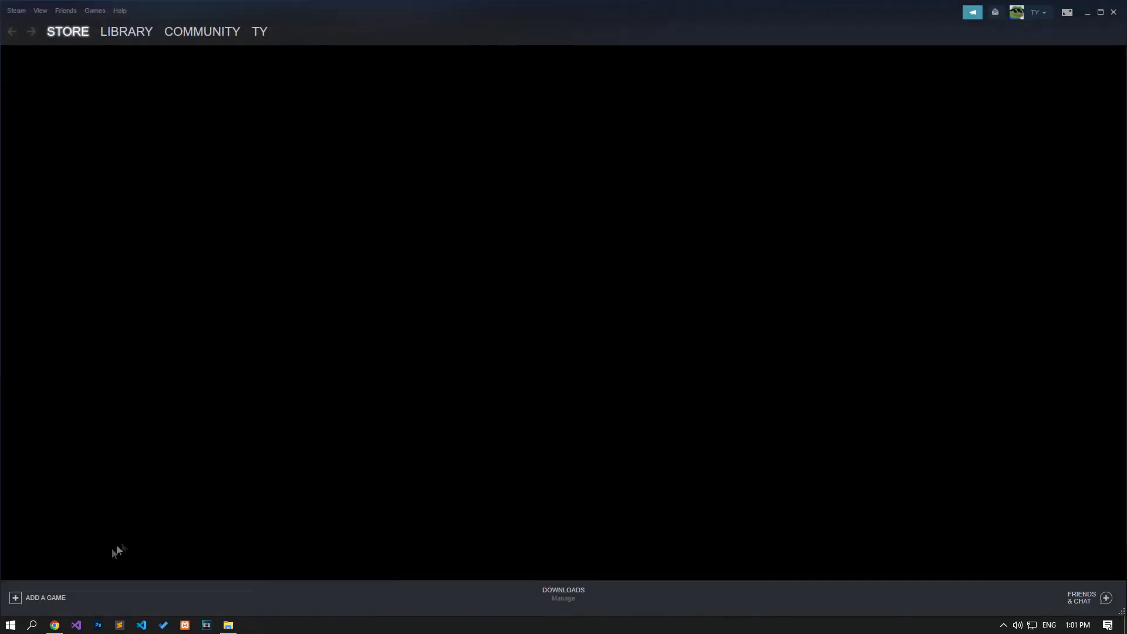
left_click(54, 625)
scroll(137, 382, "down", 3)
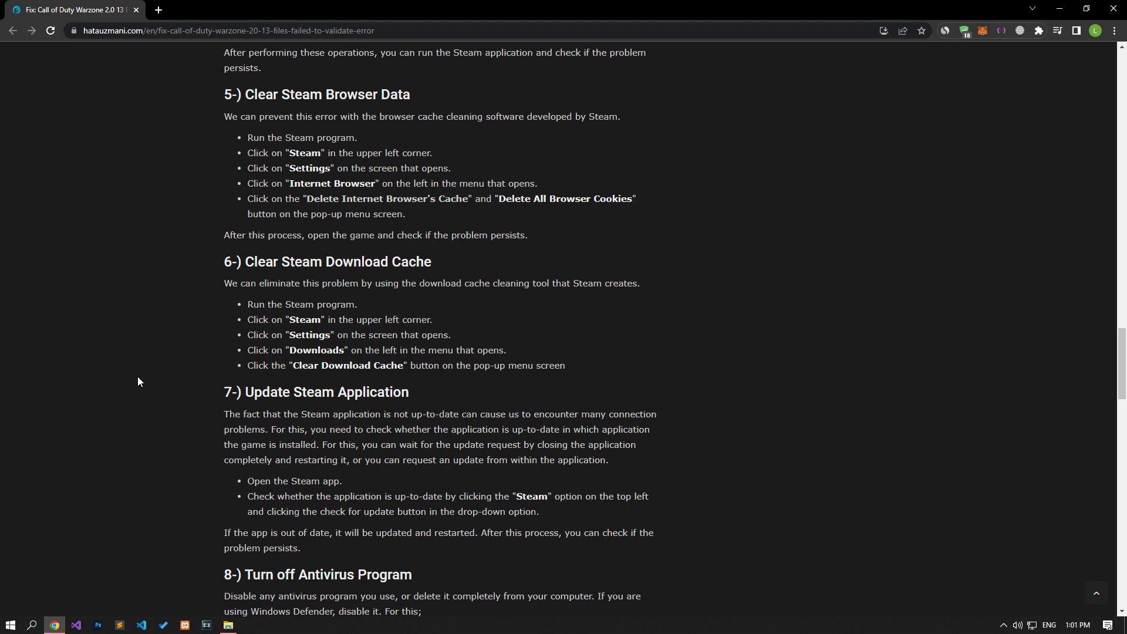
left_click(229, 625)
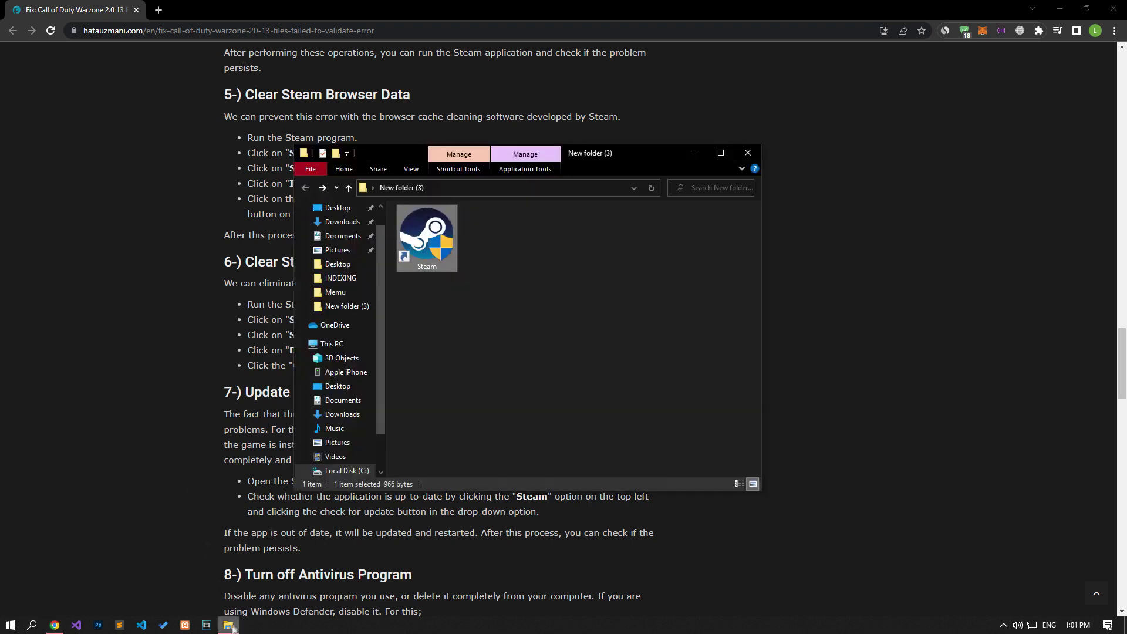
left_click(1004, 625)
left_click(968, 558)
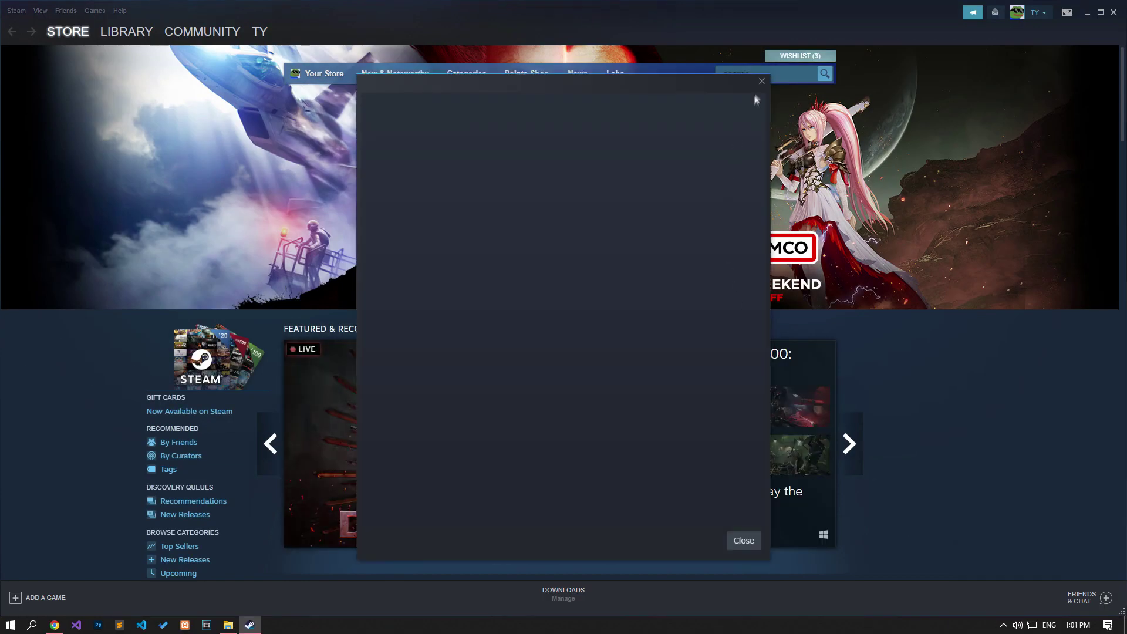
left_click(758, 99)
Step: Delete Steam's web browser cache, cookies and history under Settings > Web Browser
left_click(6, 13)
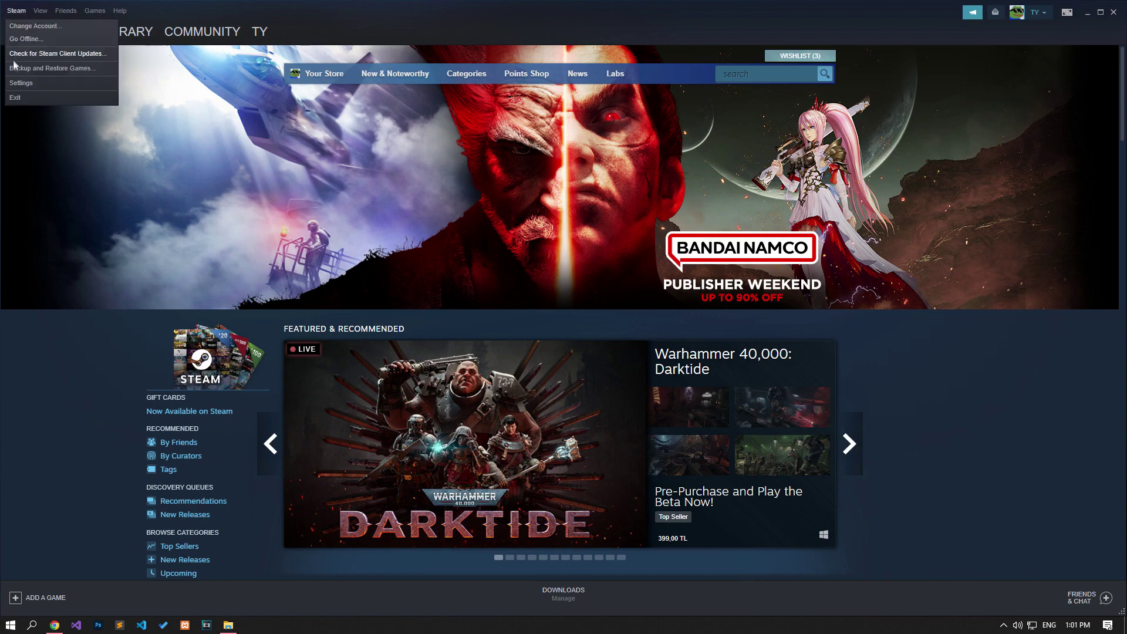
left_click(20, 87)
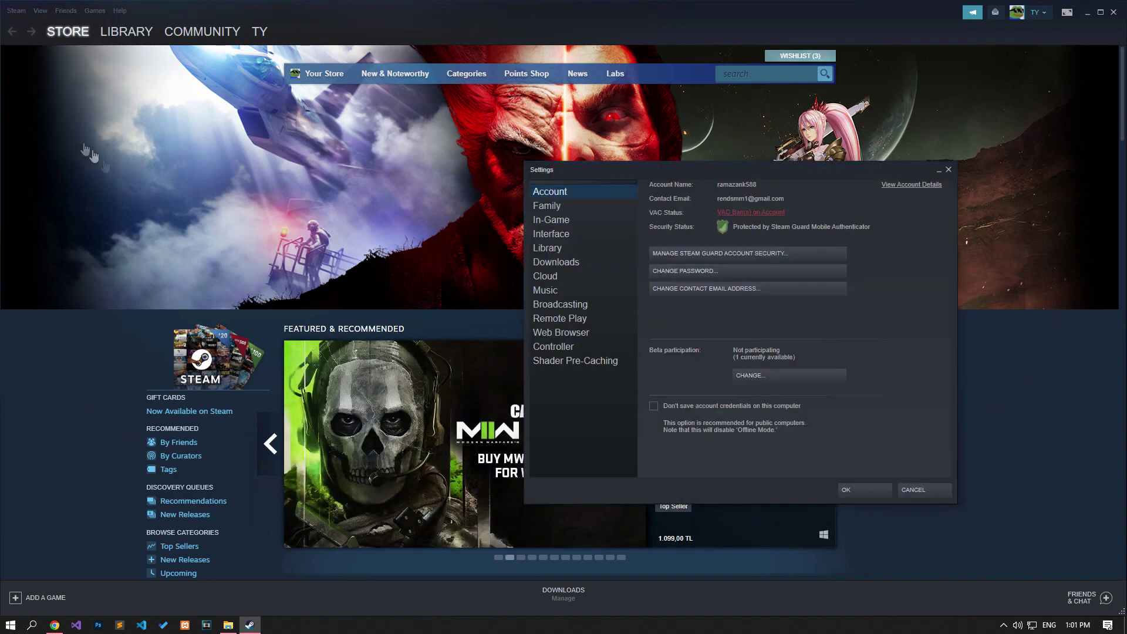
left_click(568, 334)
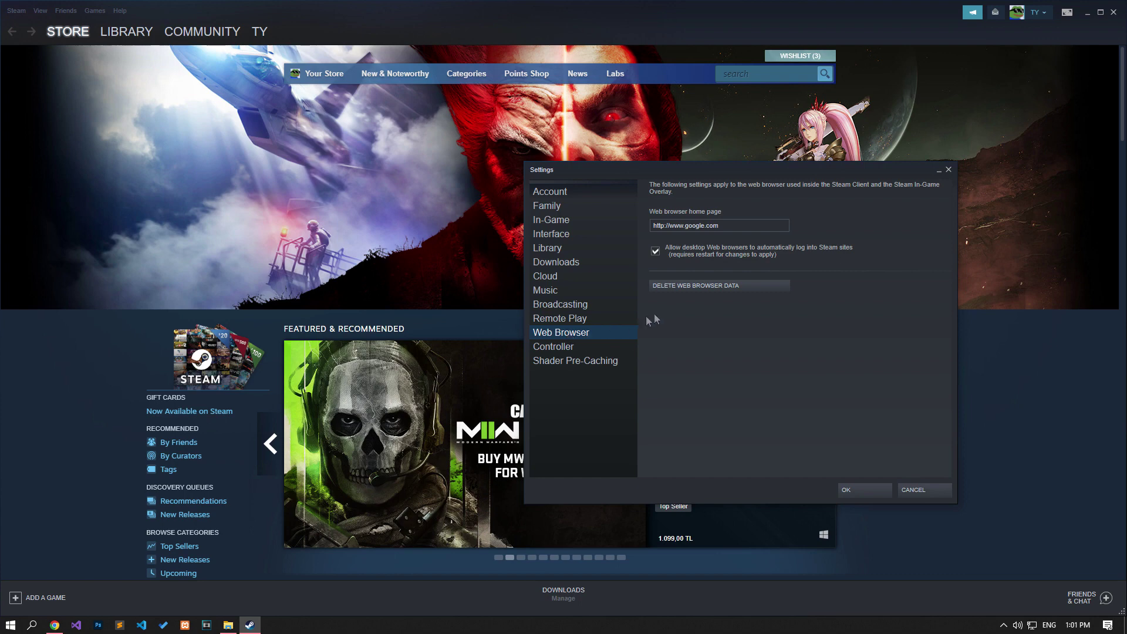
left_click(719, 287)
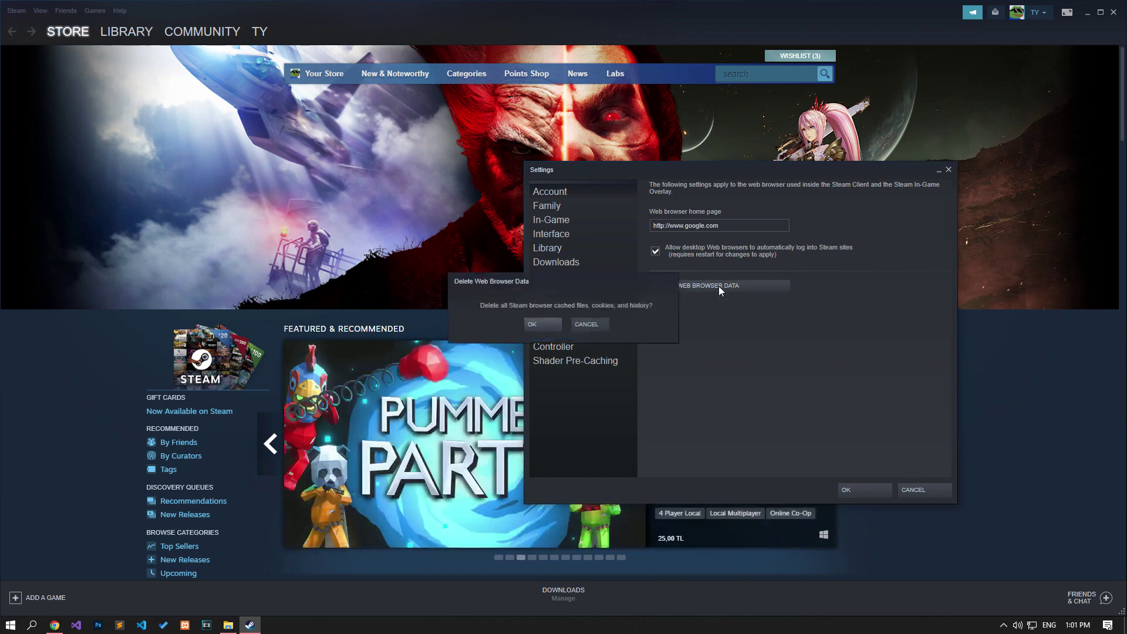
left_click(541, 321)
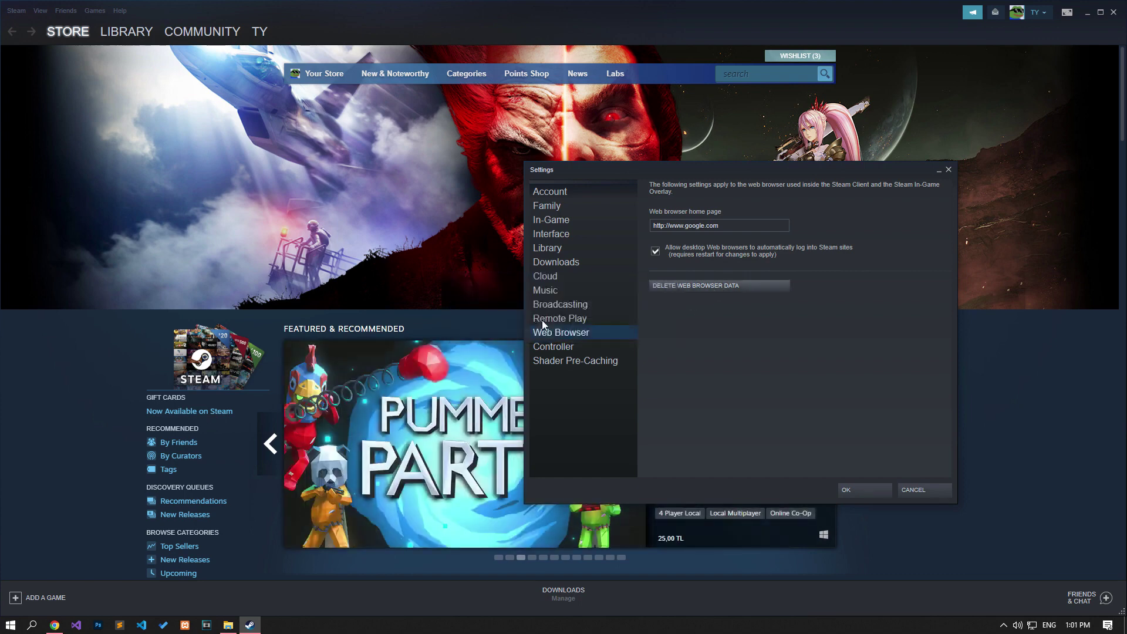
left_click(55, 626)
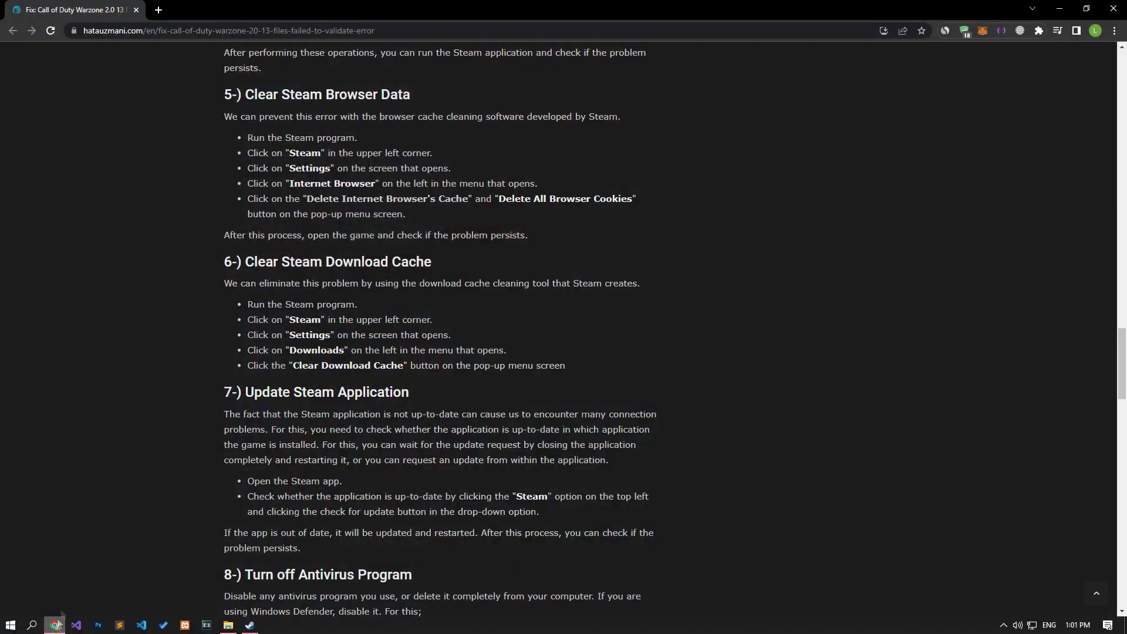
Step: Clear Steam's download cache from the Downloads settings
scroll(120, 387, "down", 4)
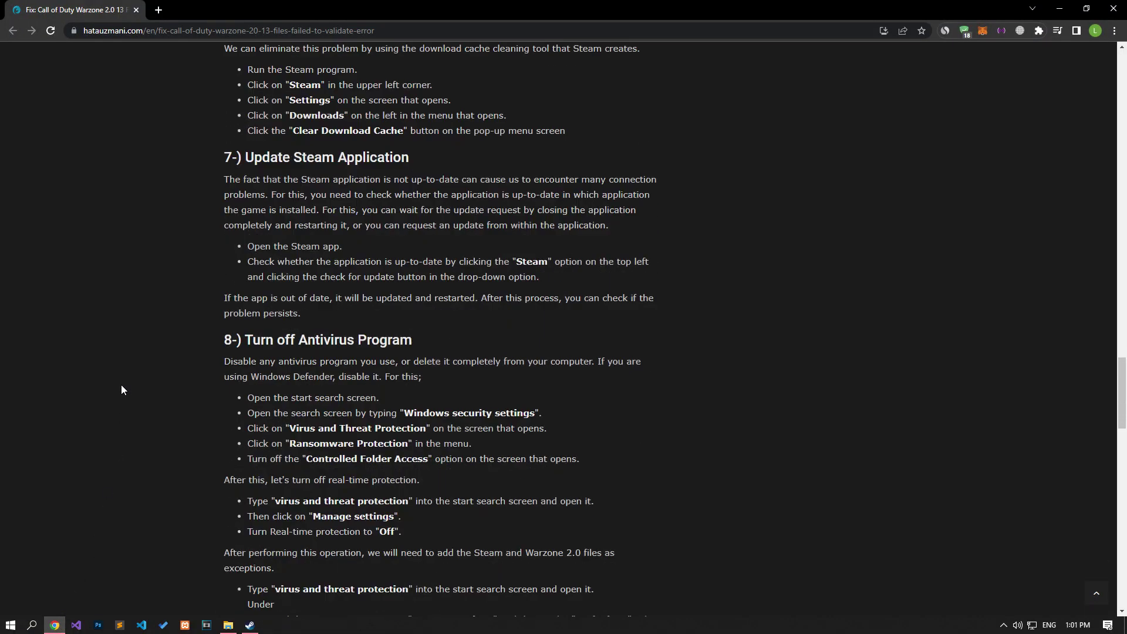
left_click(249, 625)
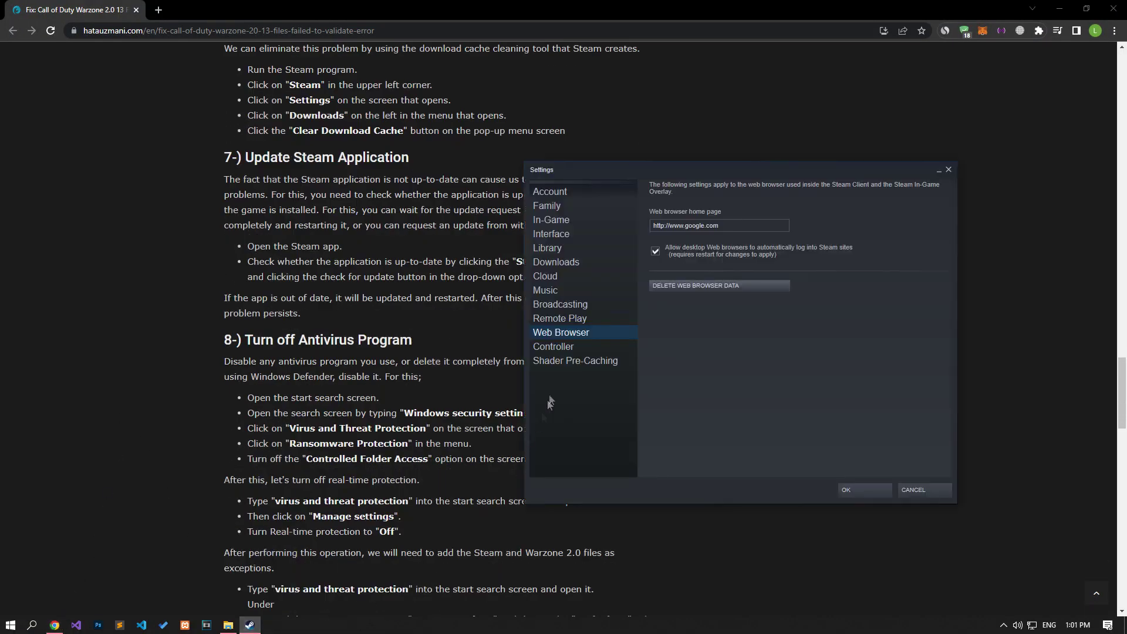
left_click(566, 265)
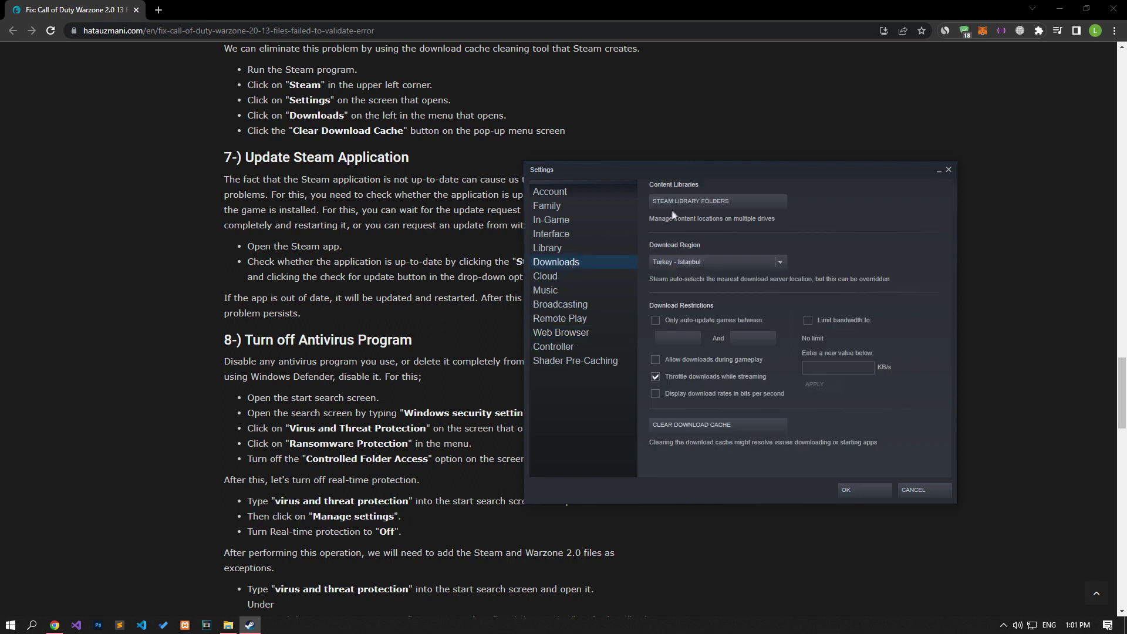
left_click(721, 428)
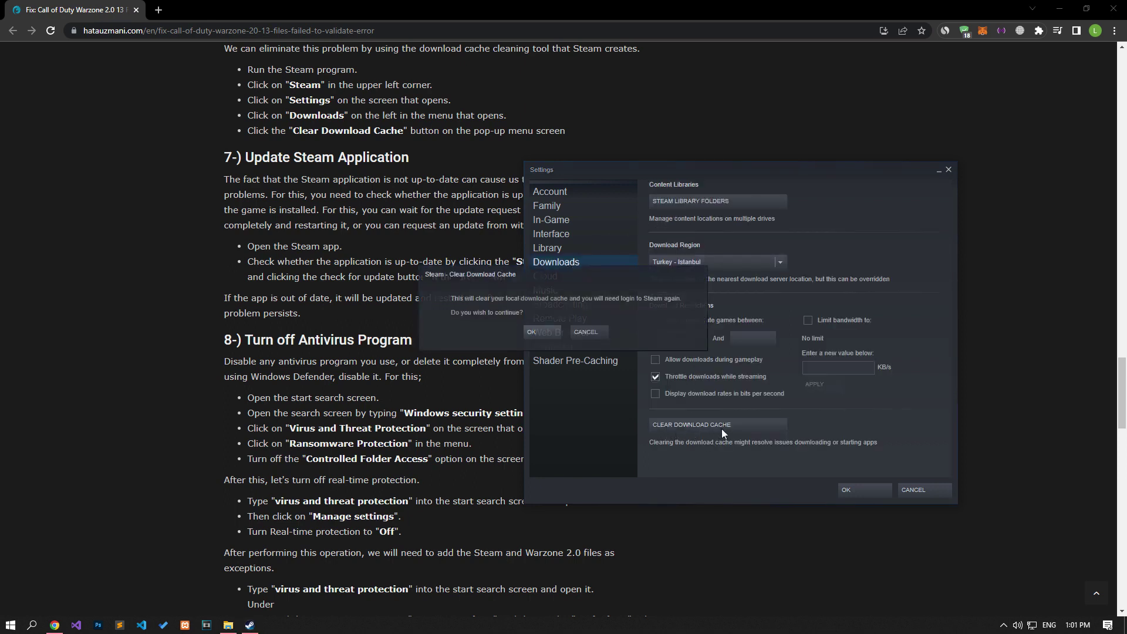
left_click(537, 329)
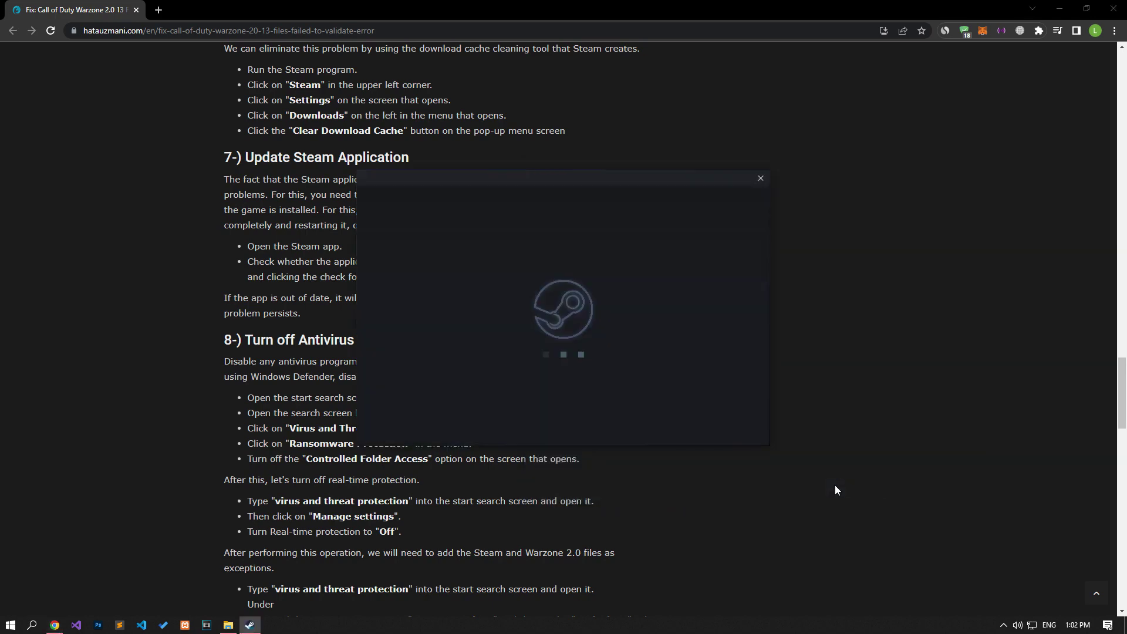
Step: Sign back into Steam after the restart and enter the Steam Guard code
key("ctrl+v")
key("Return")
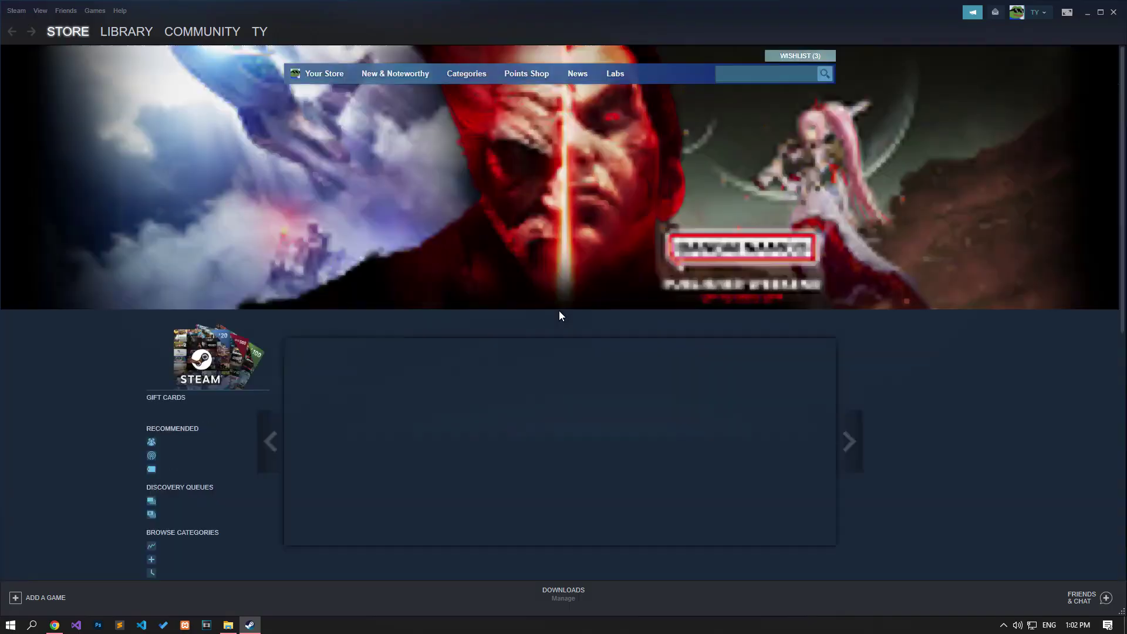
left_click(57, 626)
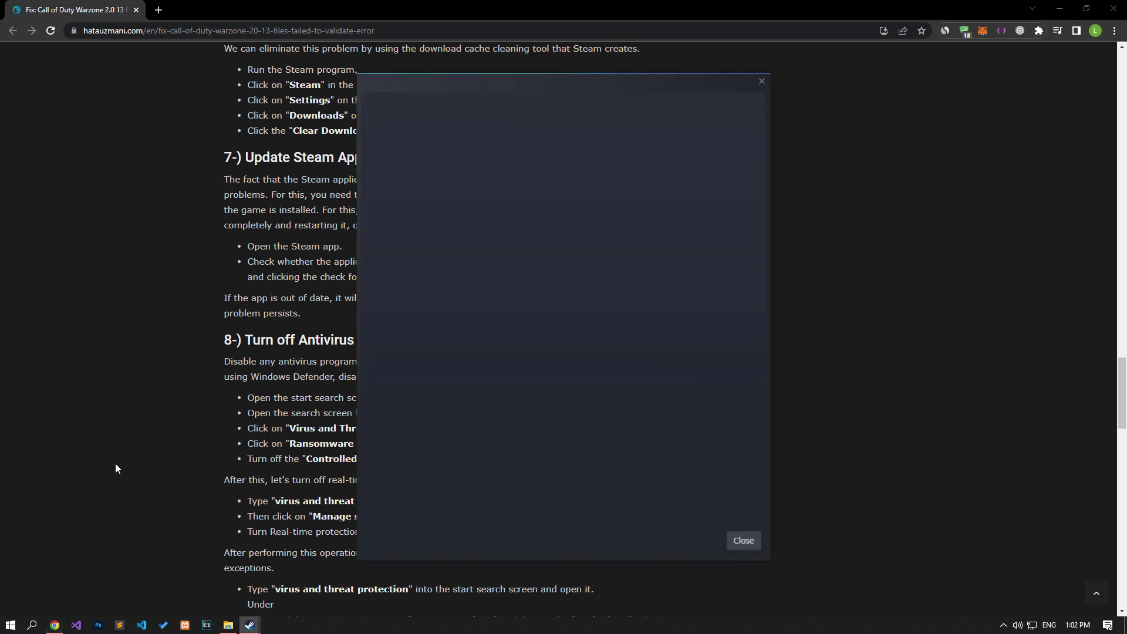
Step: Check for Steam client updates and dismiss the already up-to-date notice
left_click(743, 541)
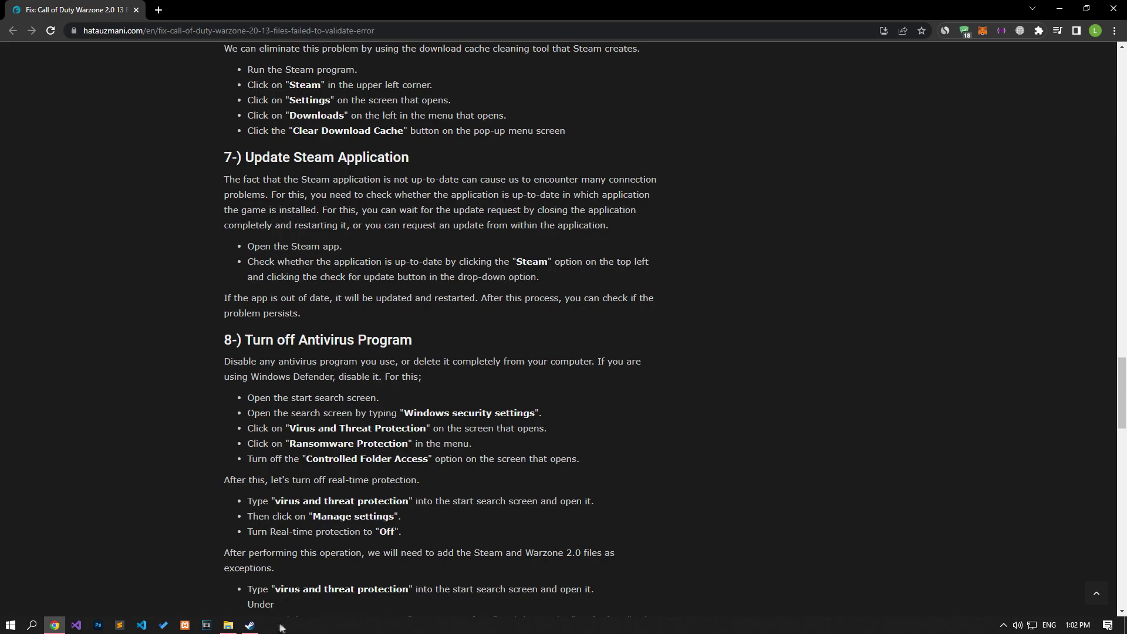
left_click(252, 625)
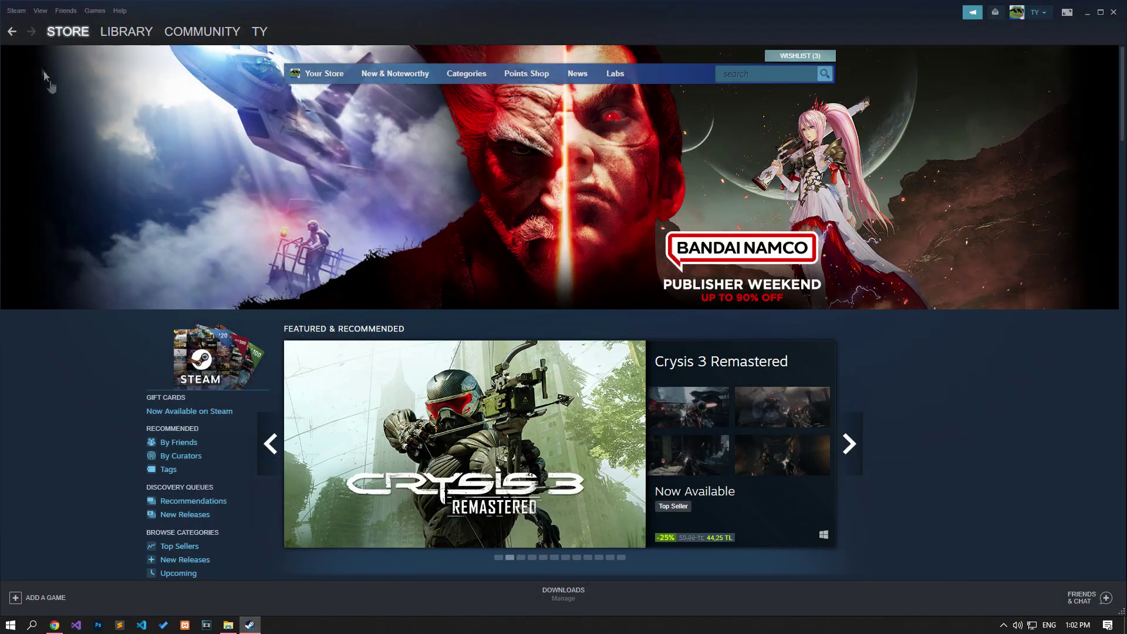
left_click(17, 10)
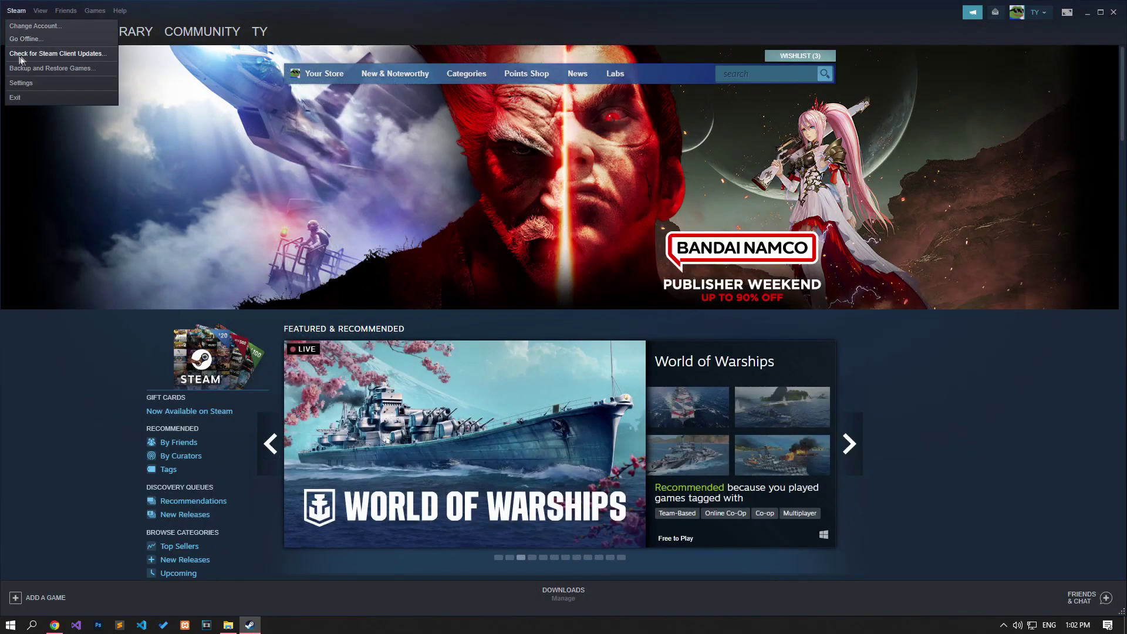
left_click(89, 55)
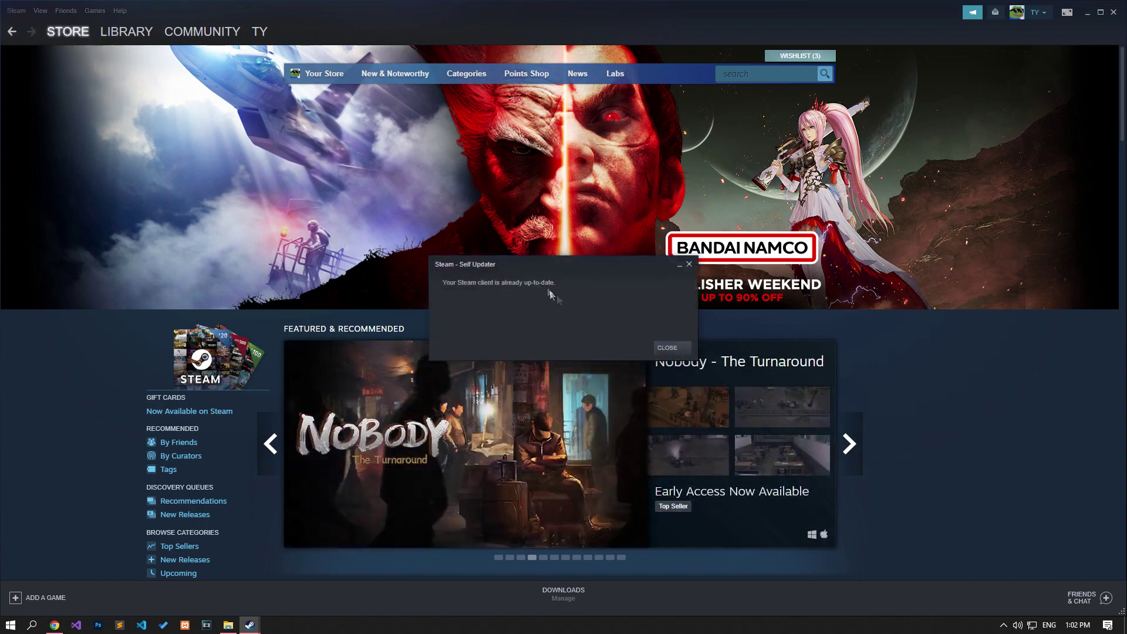
left_click(667, 347)
Step: Return to the guide in Chrome at the "8-) Turn off Antivirus Program" section
mouse_move(52, 625)
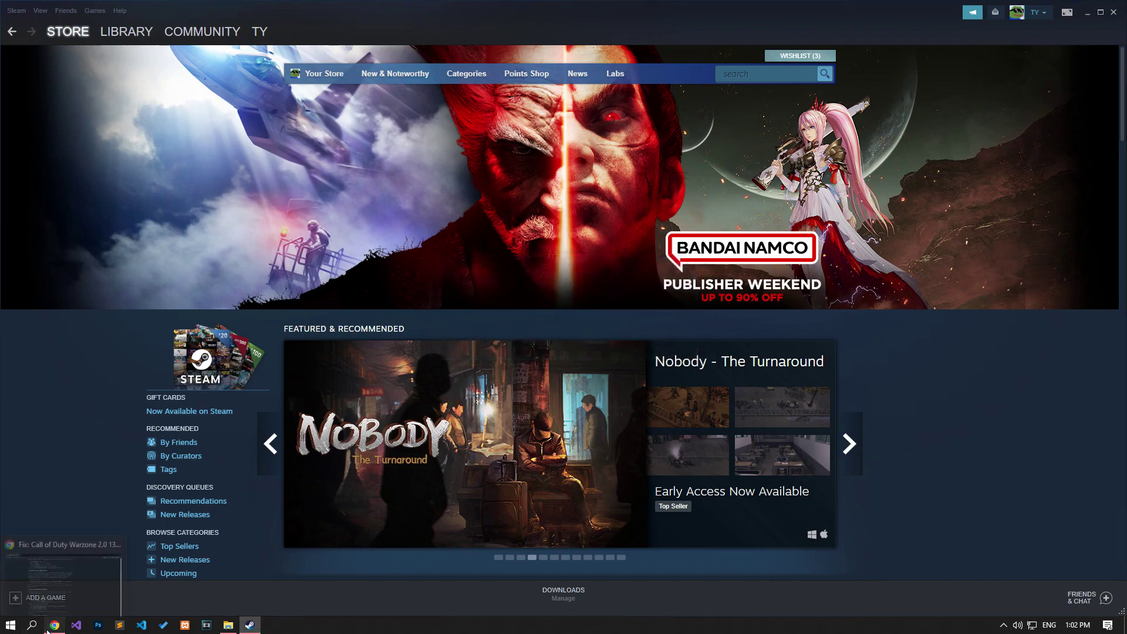
left_click(88, 557)
scroll(177, 423, "down", 4)
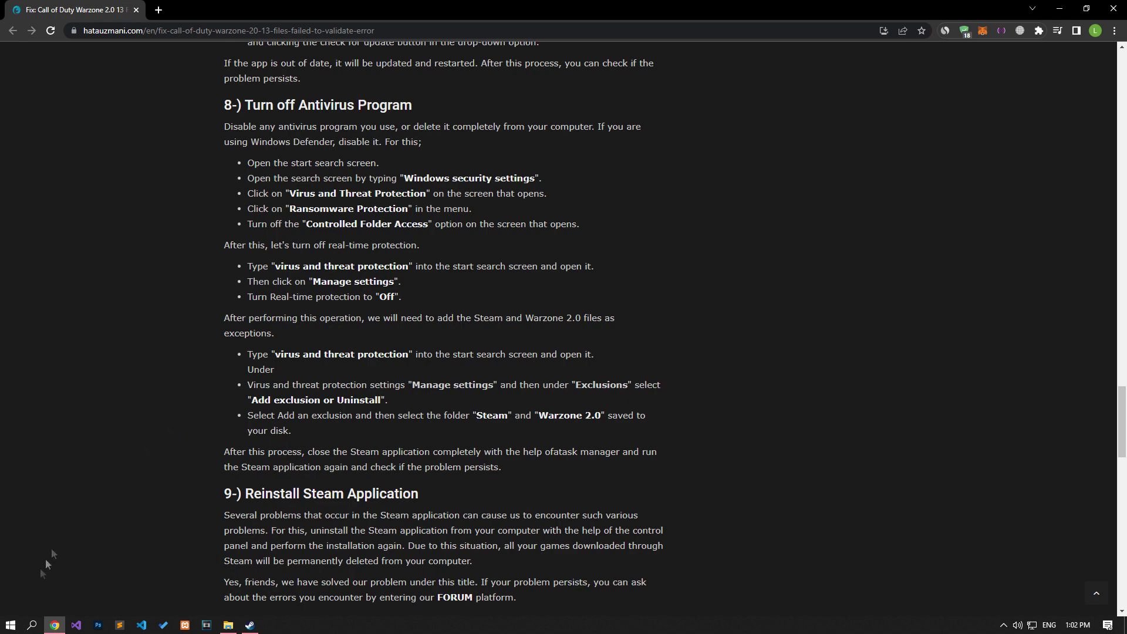
Step: Confirm Controlled folder access is Off, then return to the Virus & threat protection settings
left_click(9, 628)
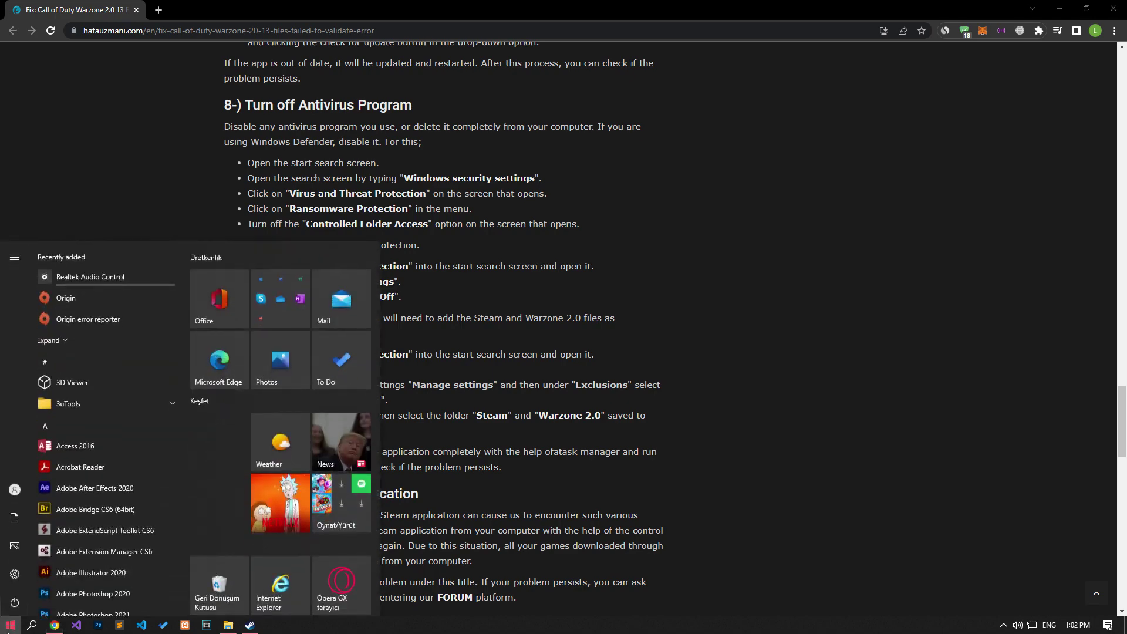
type("viru")
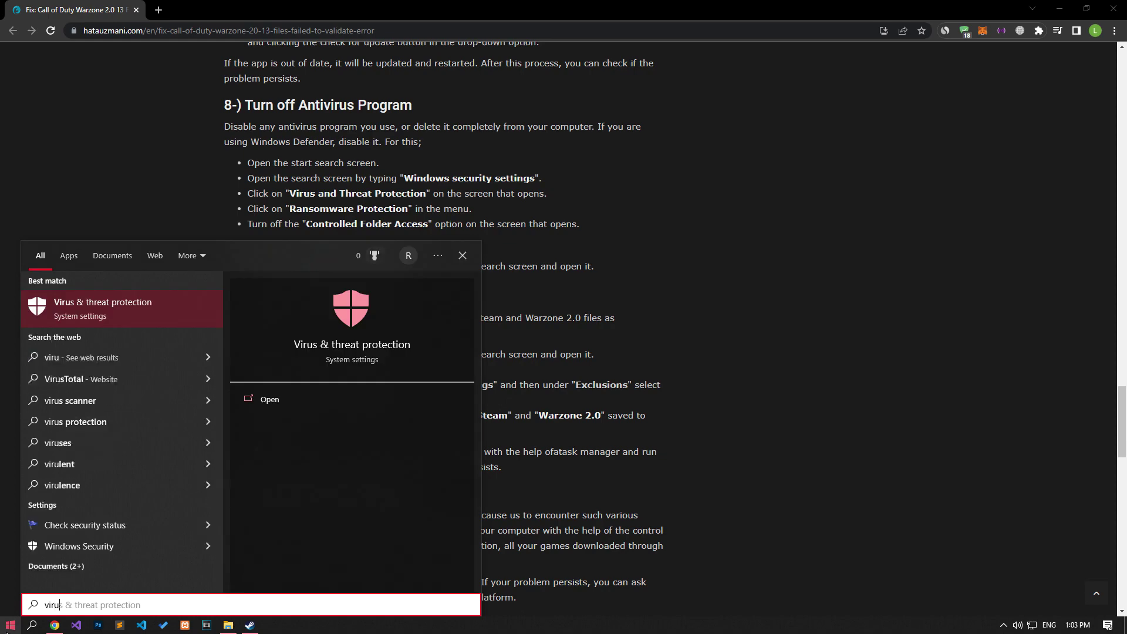
left_click(111, 318)
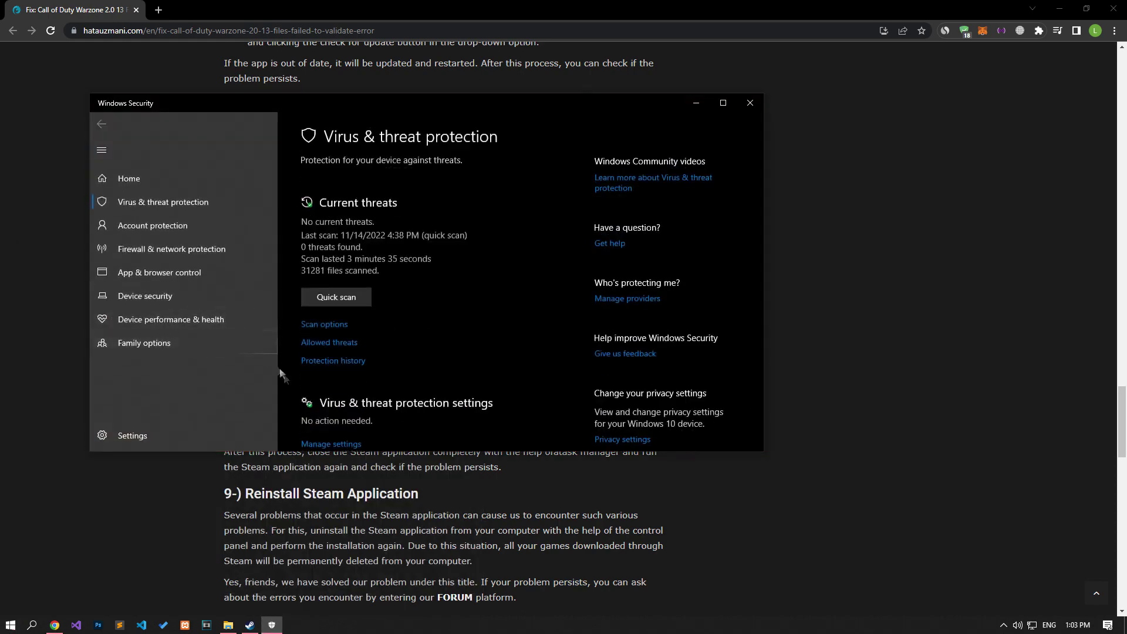
left_click(346, 443)
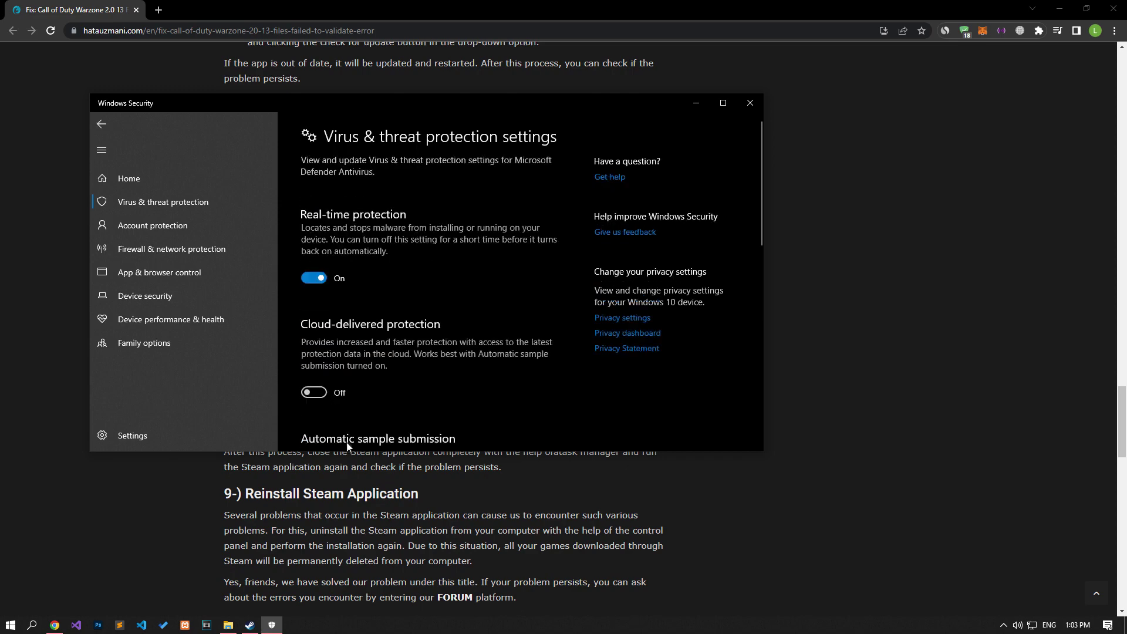
scroll(358, 372, "down", 10)
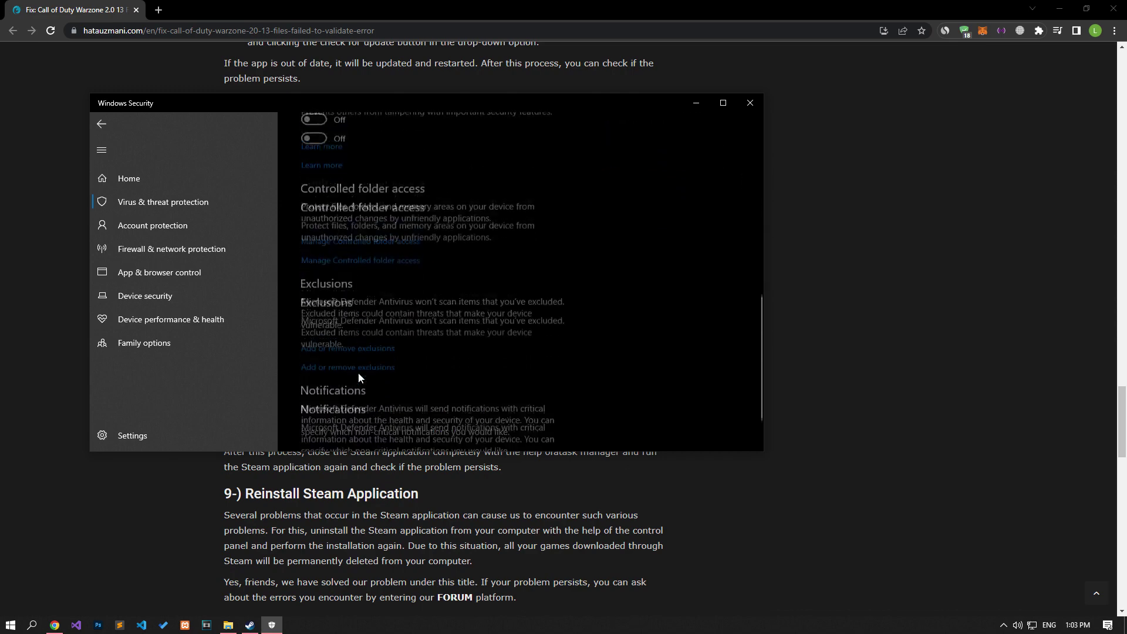
left_click(347, 205)
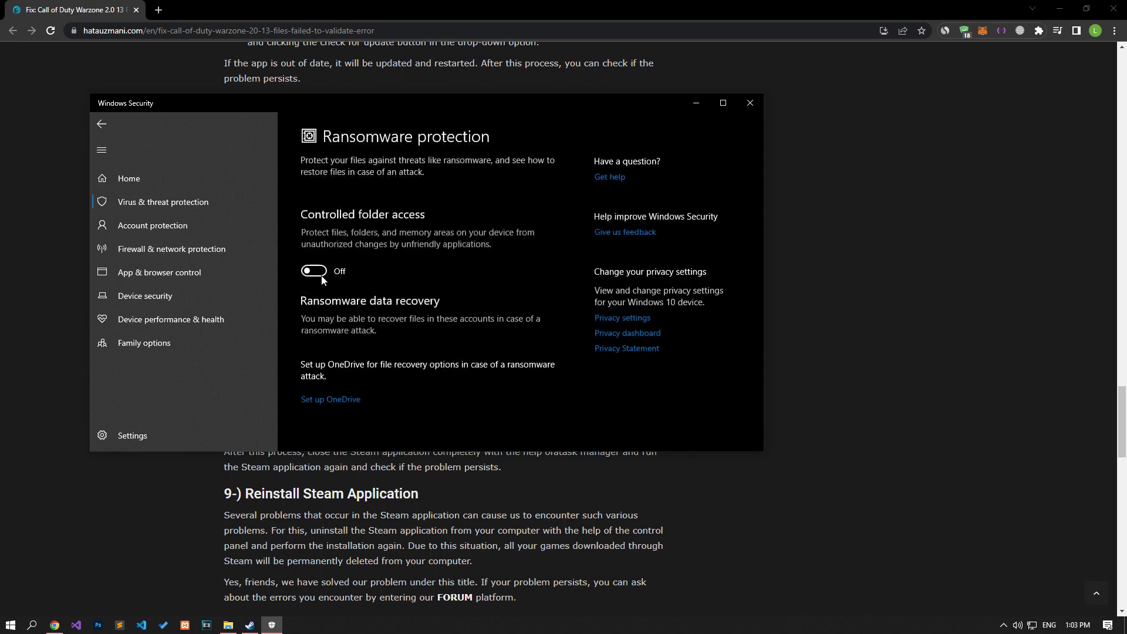
left_click(98, 128)
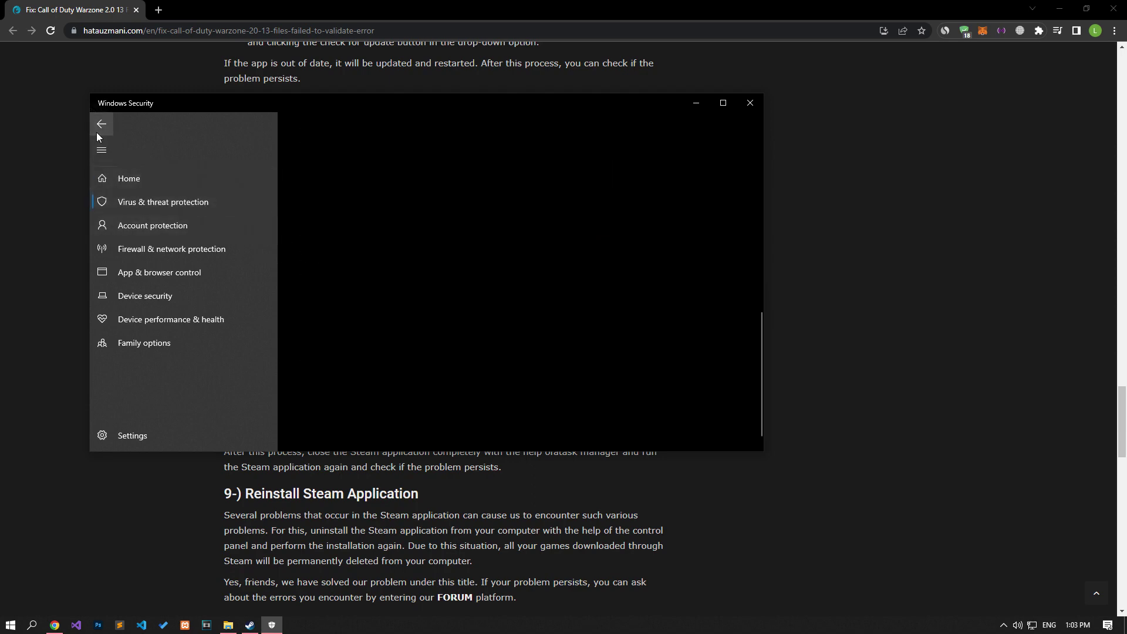
scroll(327, 260, "up", 10)
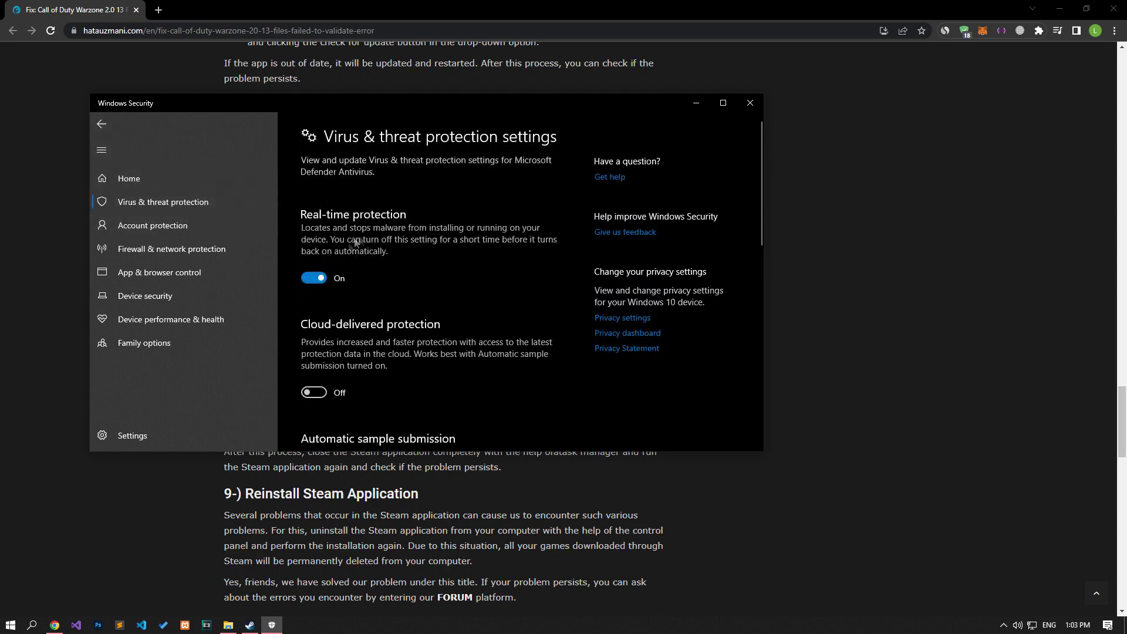
Step: Turn off Real-time protection and add C:\Program Files (x86)\Steam as a folder exclusion
left_click(317, 277)
scroll(317, 273, "down", 10)
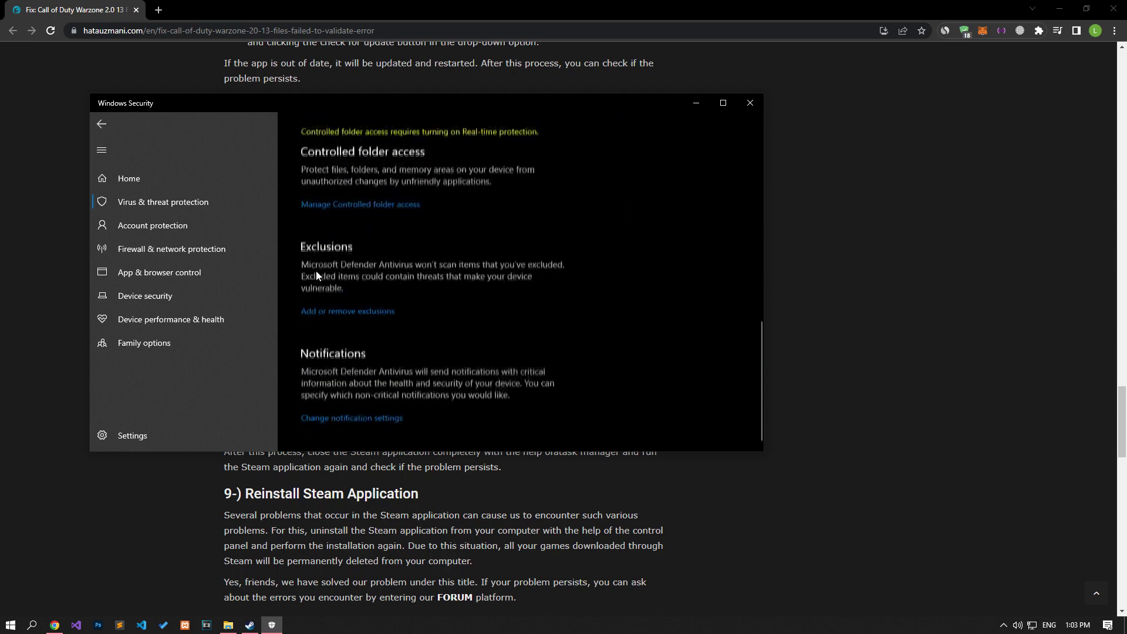
left_click(389, 311)
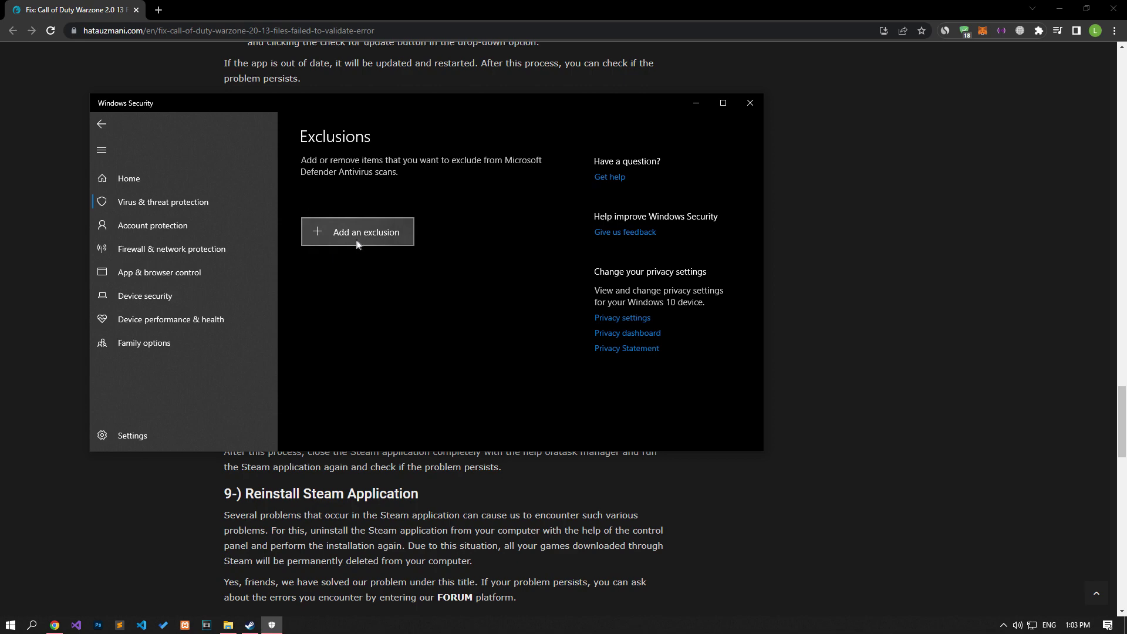
left_click(376, 242)
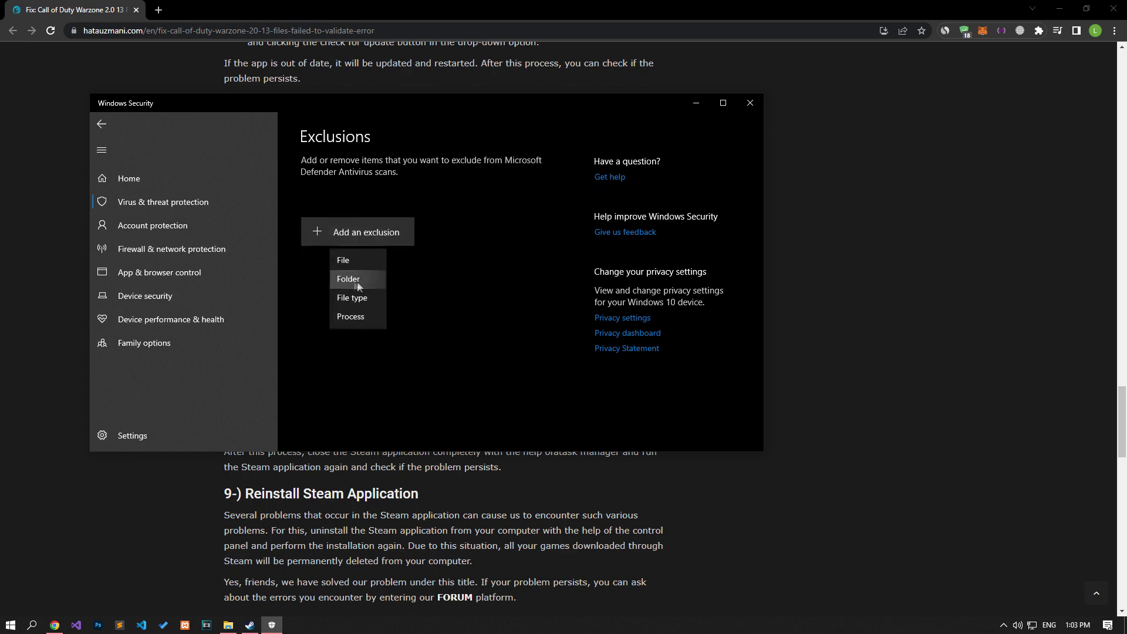
left_click(360, 281)
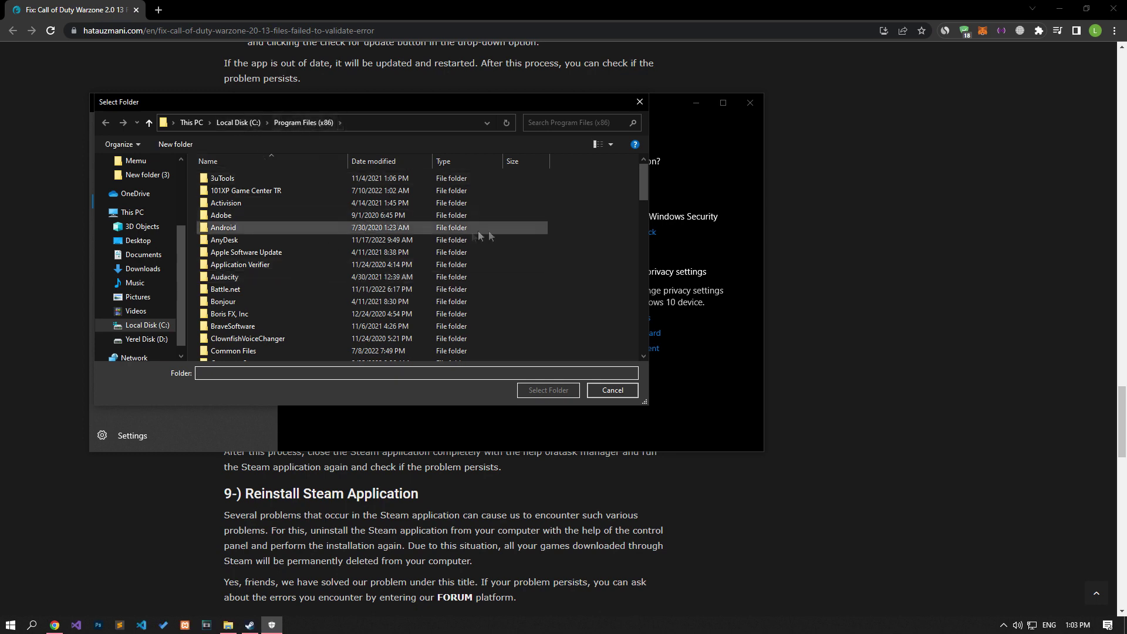
key("s")
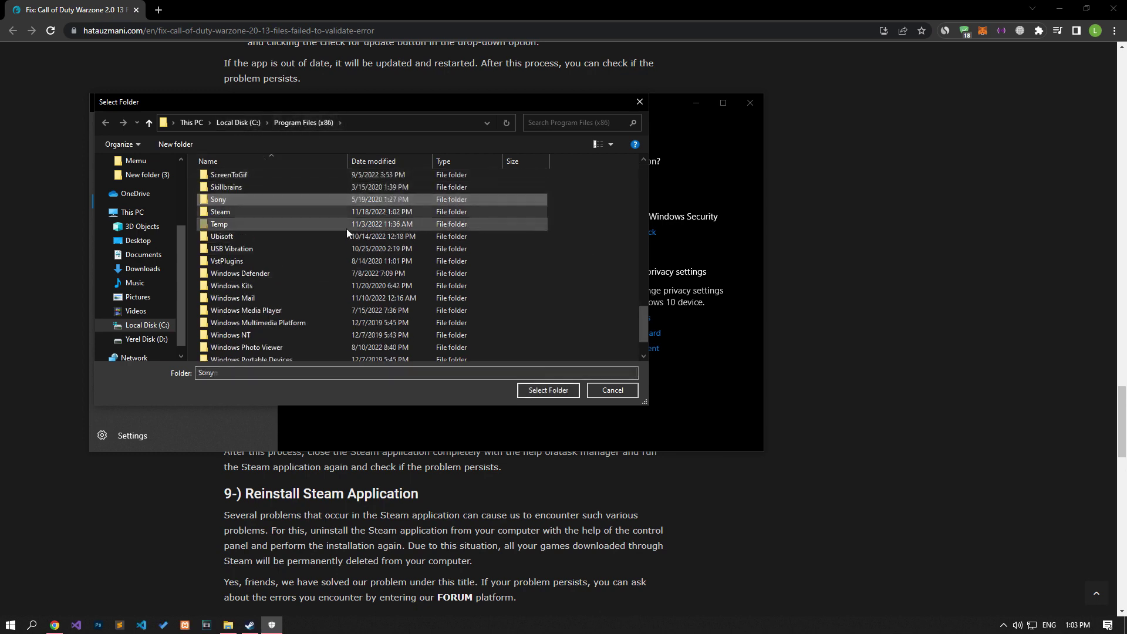
left_click(226, 213)
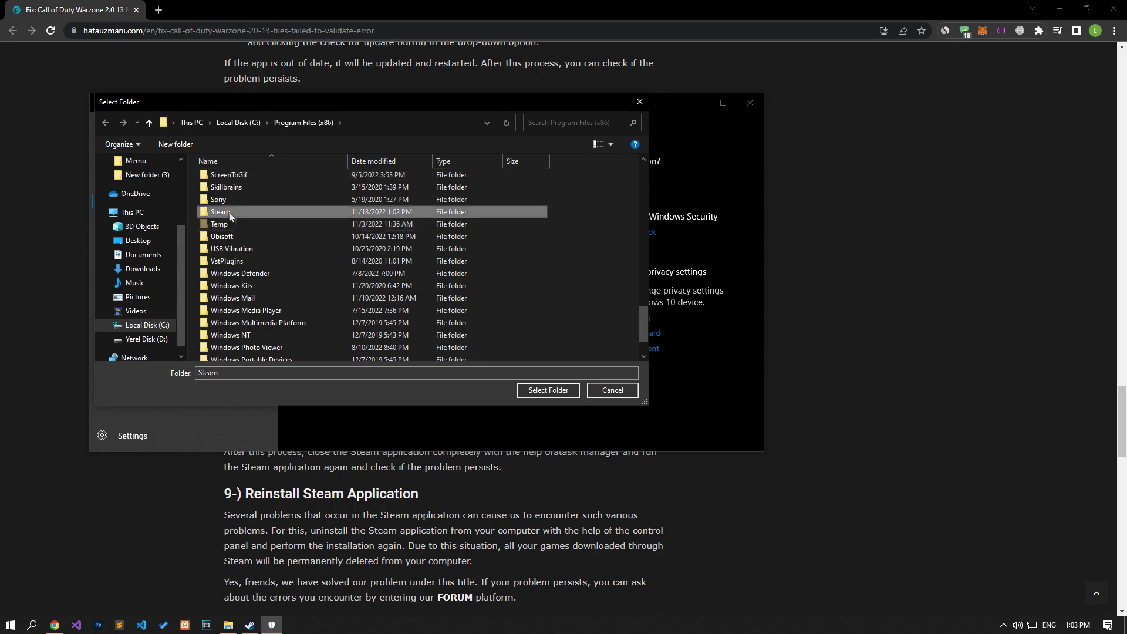
left_click(550, 392)
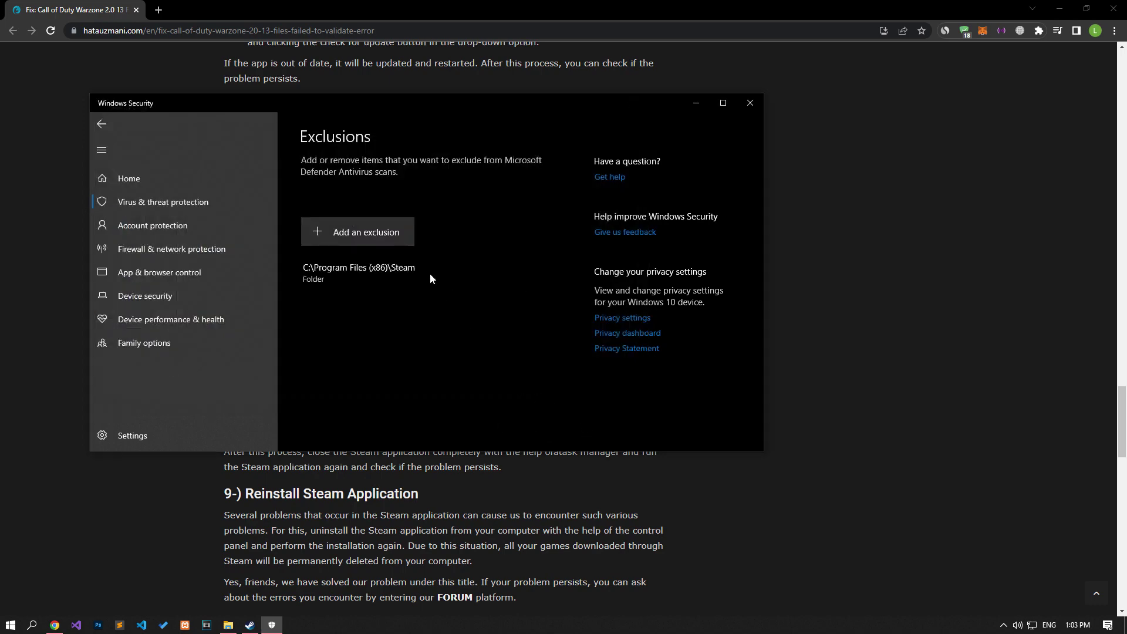
Step: Open %localappdata% in Explorer and copy the Local folder's path
left_click(10, 624)
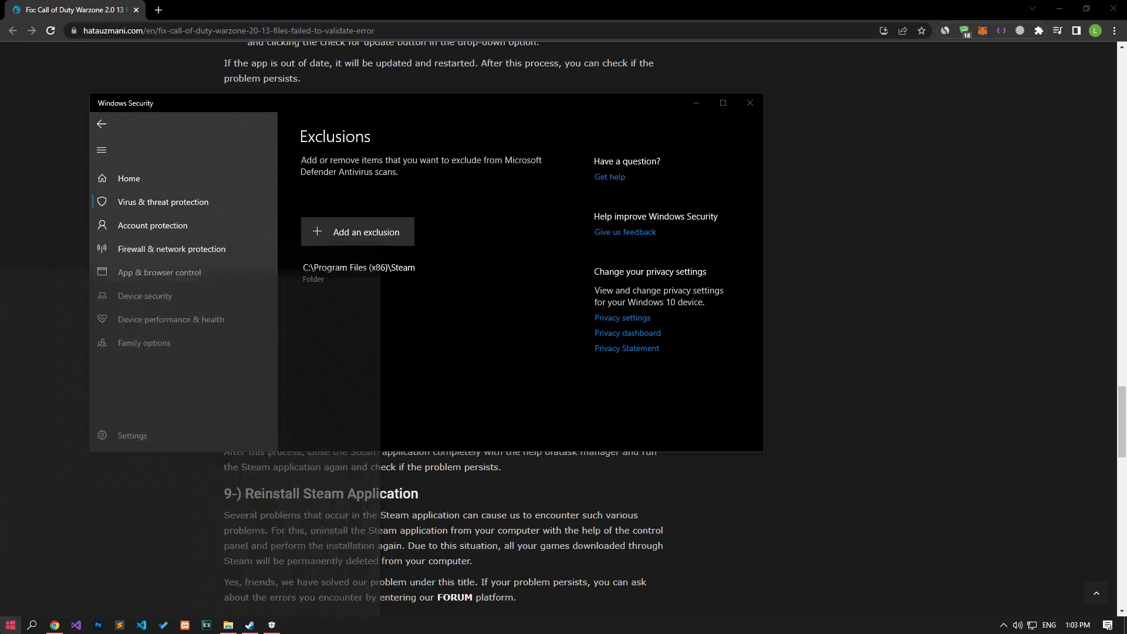
type("%localappdata%")
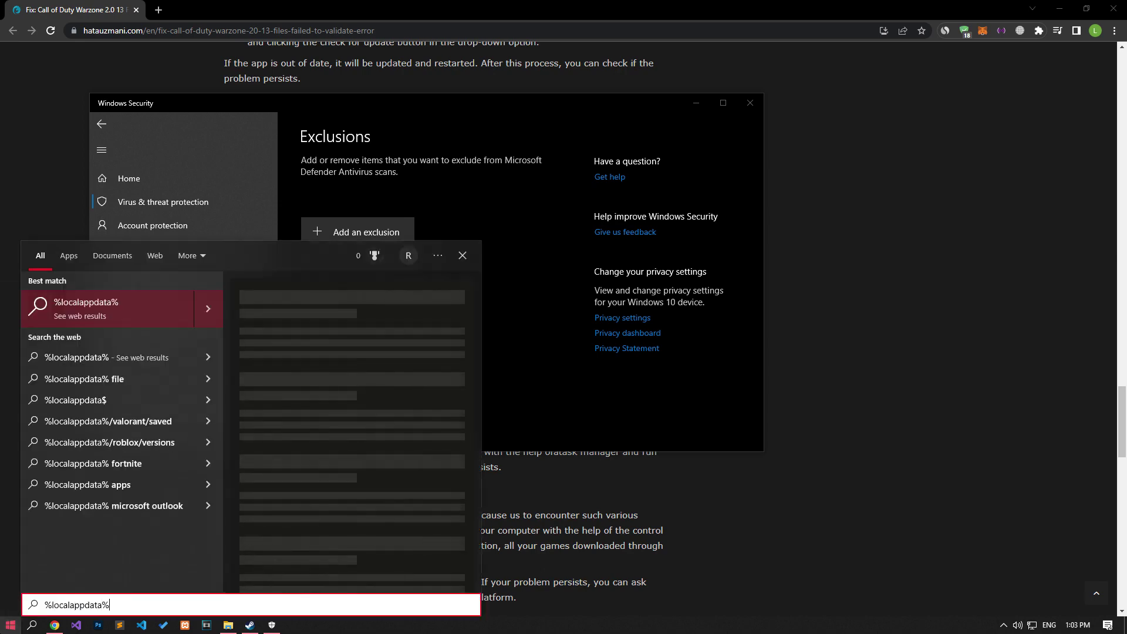
key("Return")
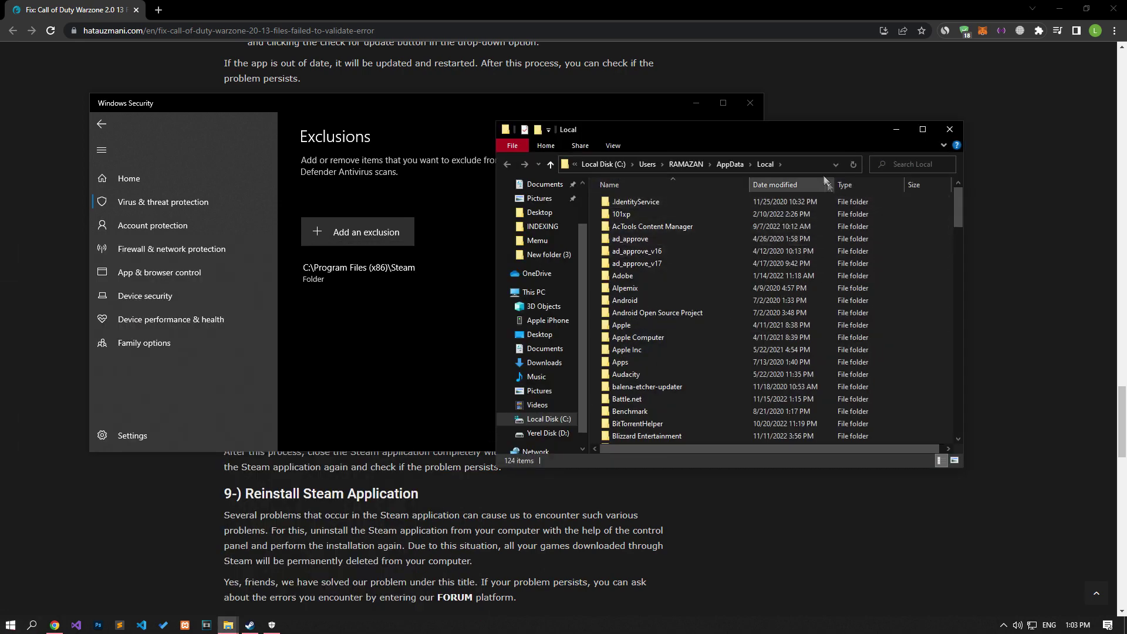
left_click(796, 164)
right_click(772, 167)
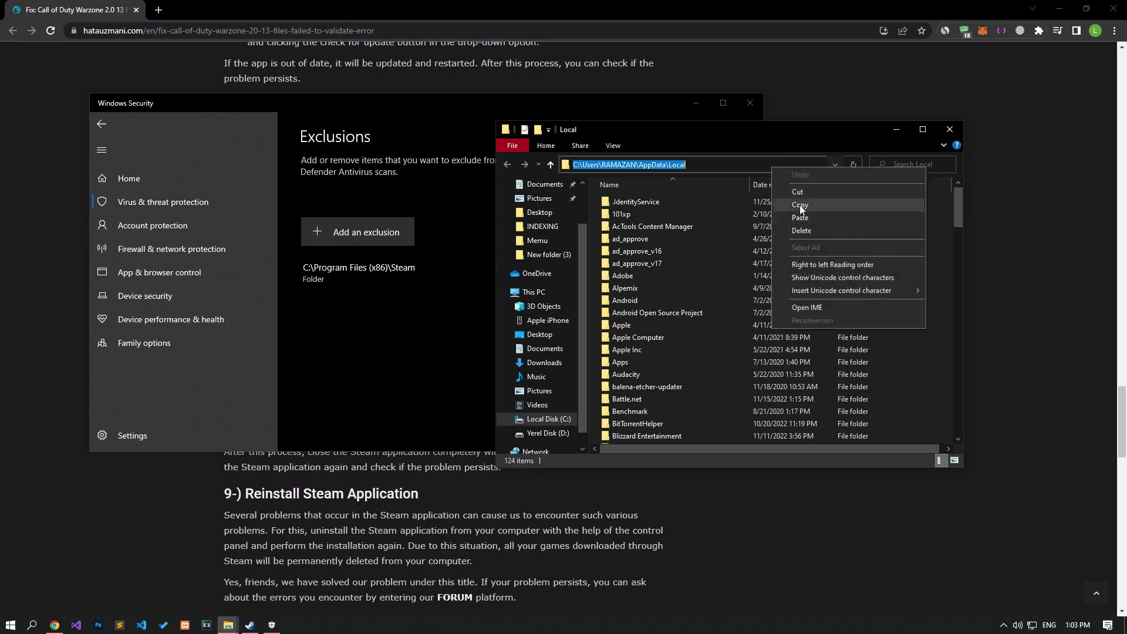
left_click(803, 206)
Step: Add AppData\Local\Steam as a second folder exclusion, then close the Local folder window
left_click(359, 231)
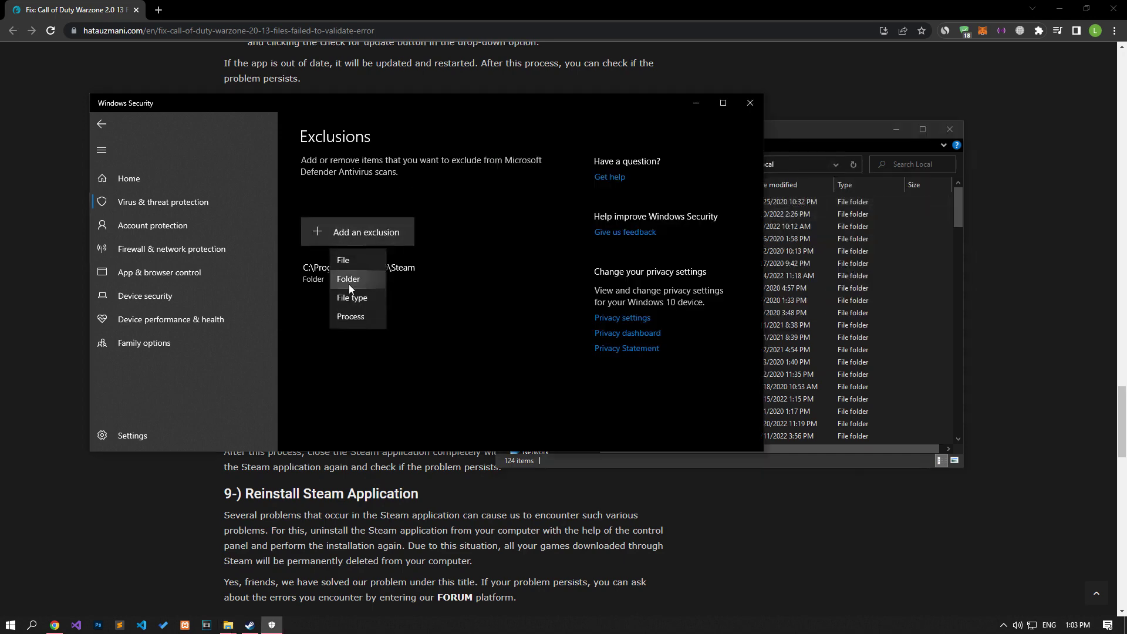
left_click(349, 283)
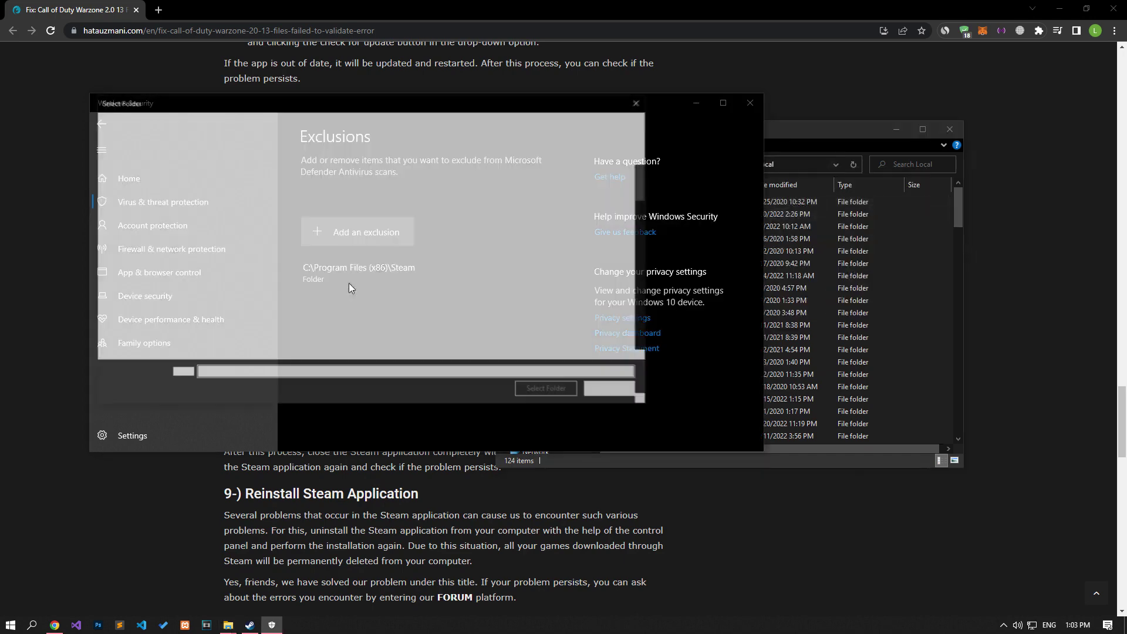
left_click(375, 123)
right_click(257, 125)
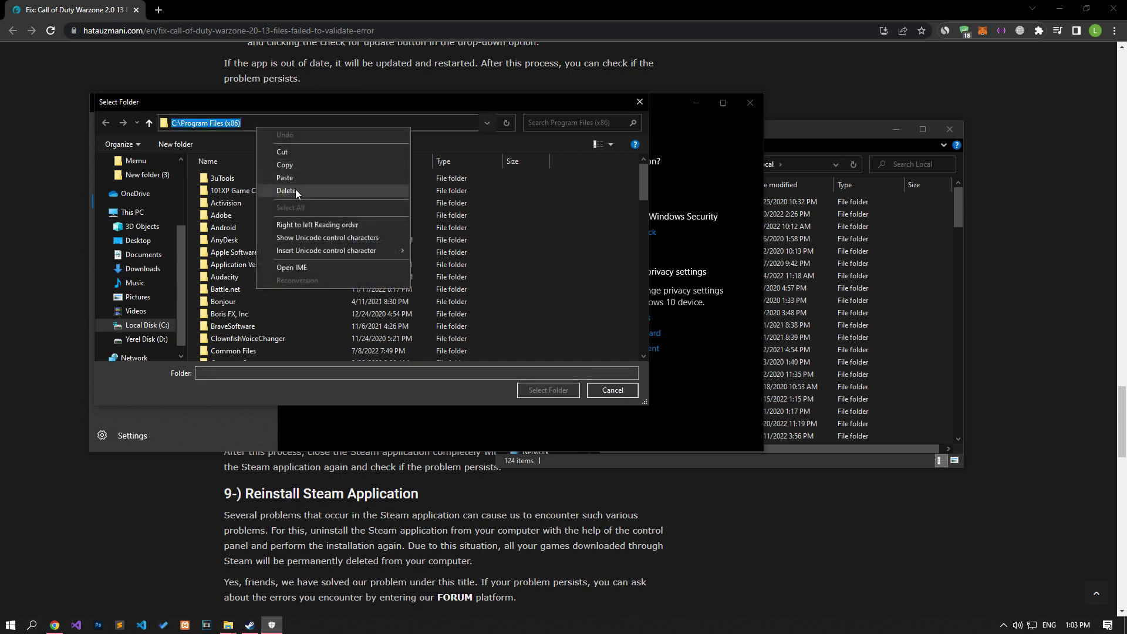
left_click(290, 183)
key("Return")
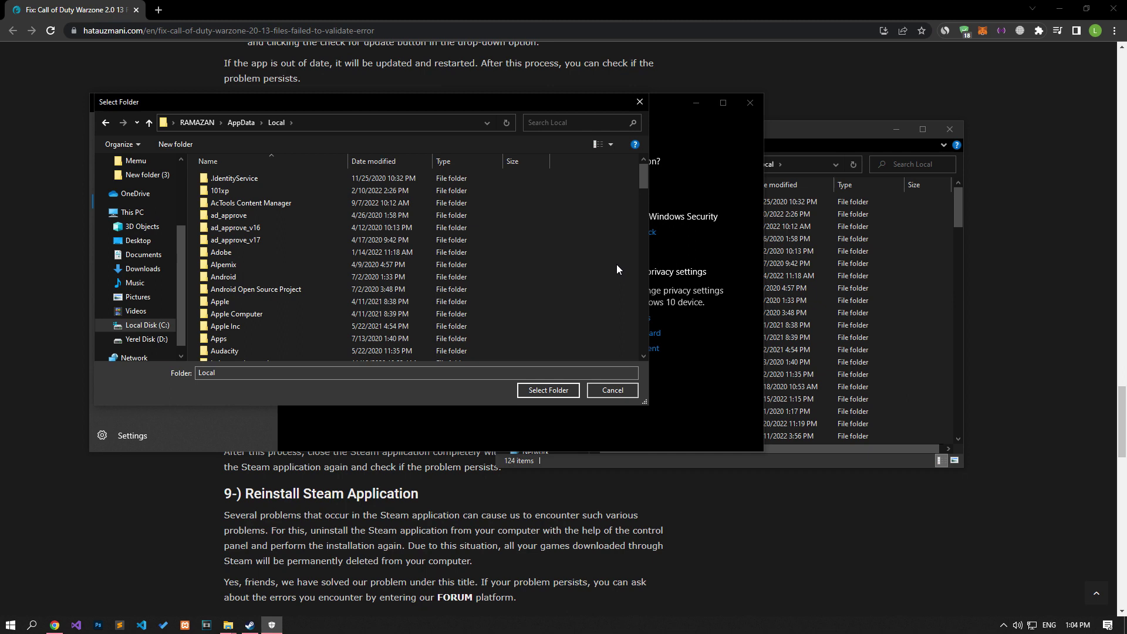
key("s")
key("s")
key("s")
key("s")
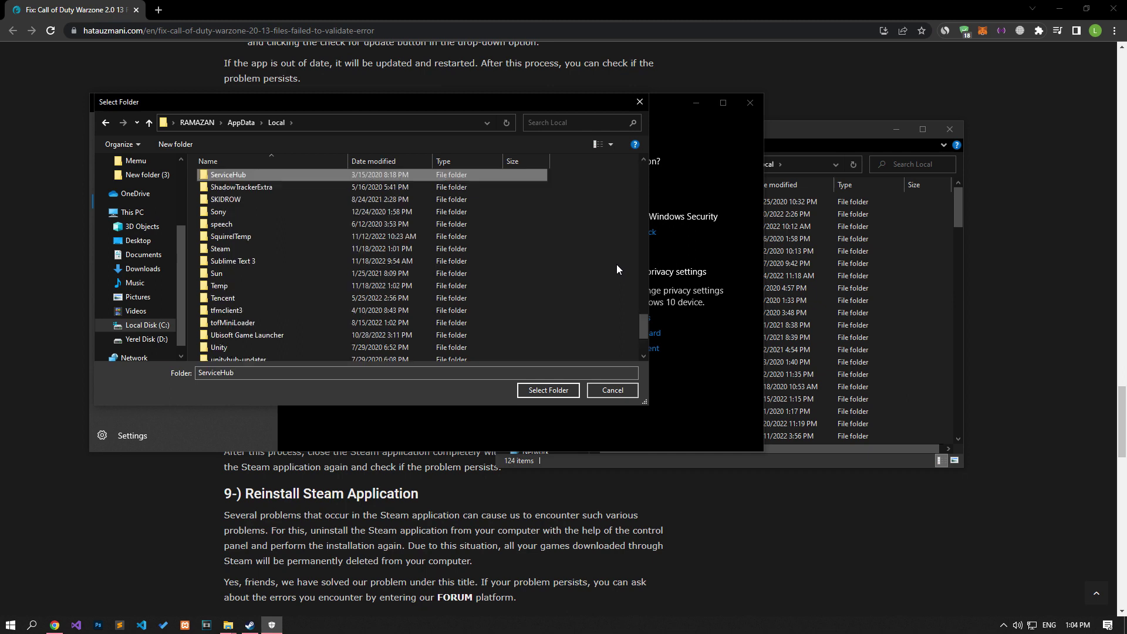
key("s")
key("s")
key("s")
key("s")
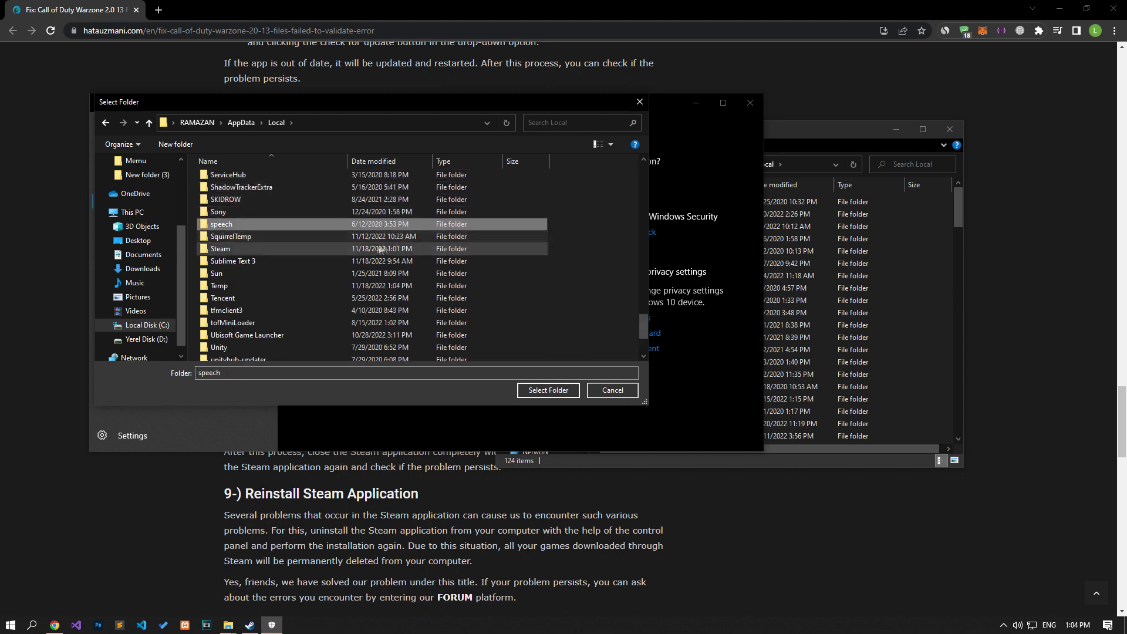
left_click(237, 249)
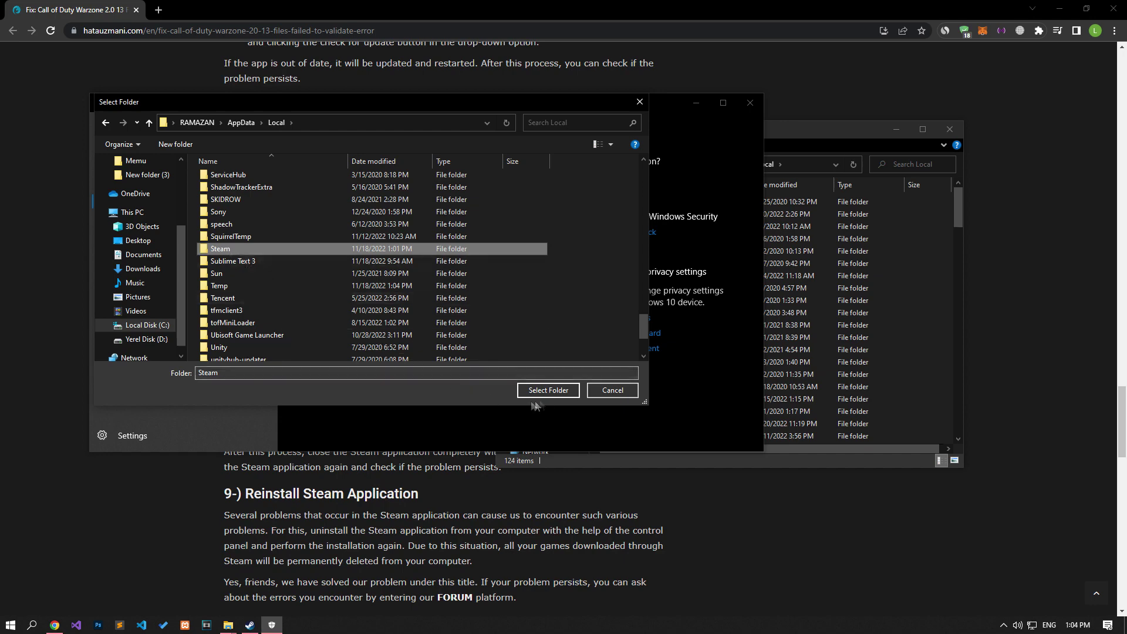
left_click(548, 391)
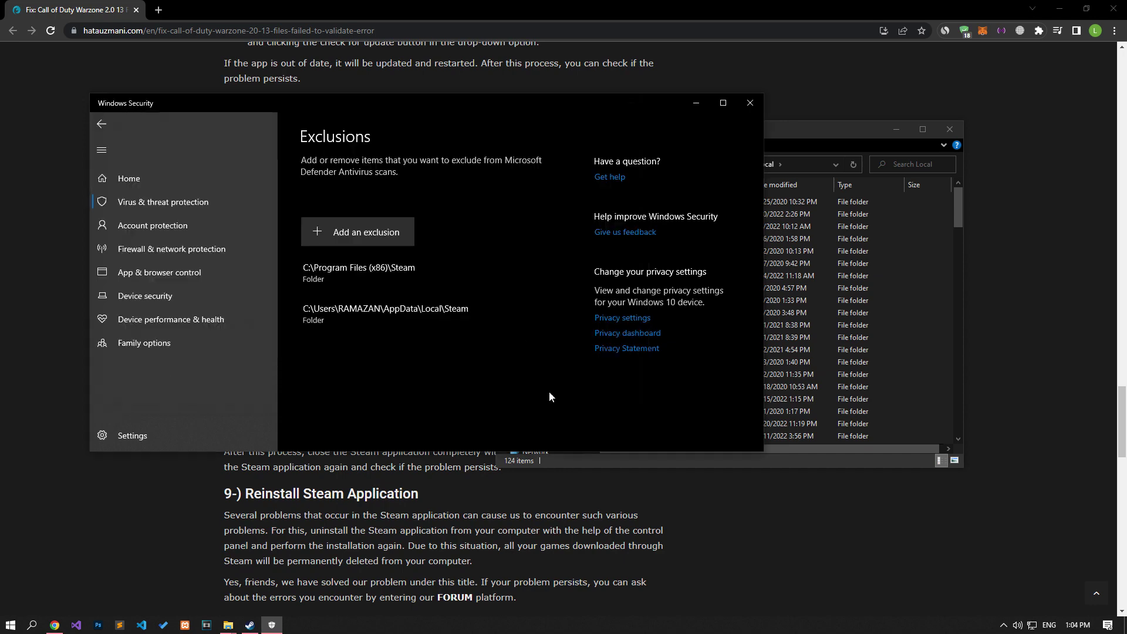
left_click(950, 129)
left_click(950, 129)
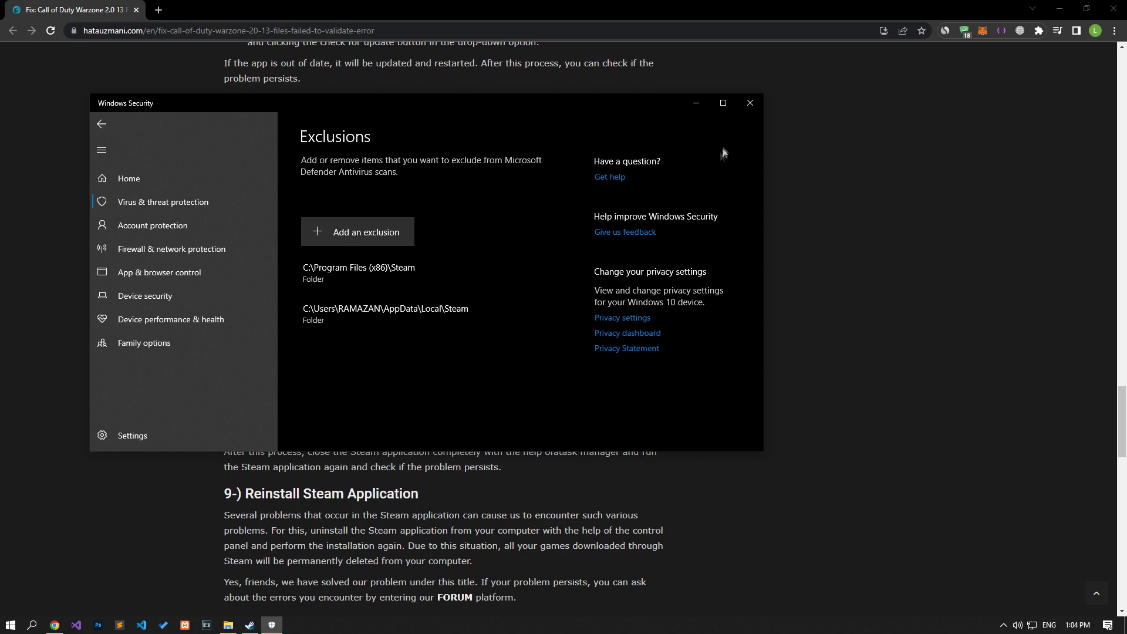
Step: Close Windows Security and open Add or remove programs from the Start search
left_click(750, 103)
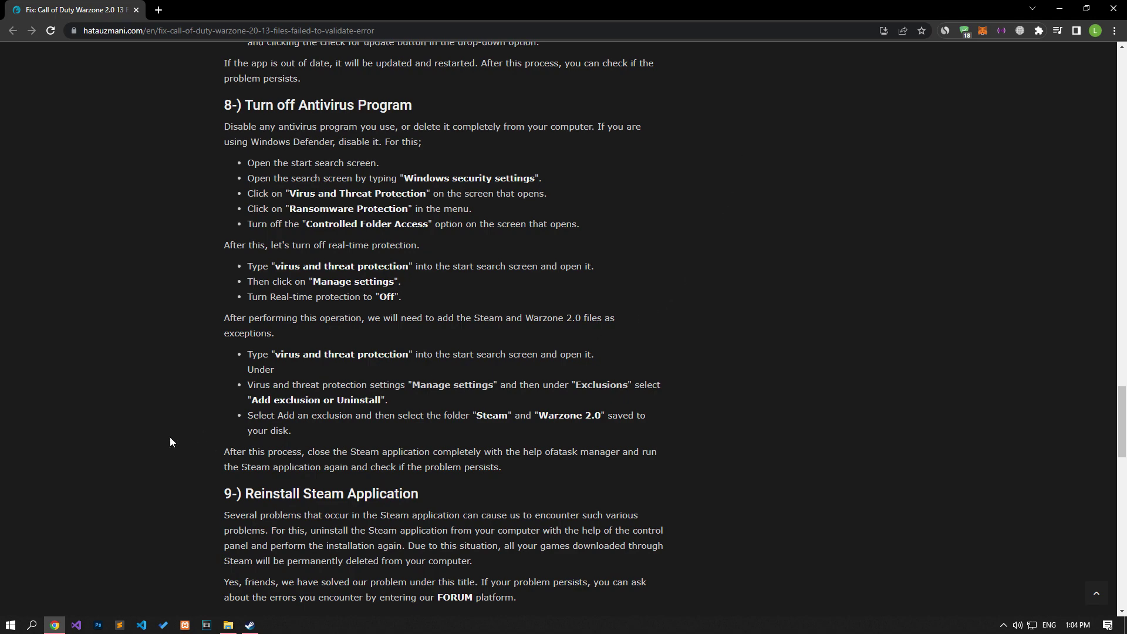
scroll(170, 437, "down", 1)
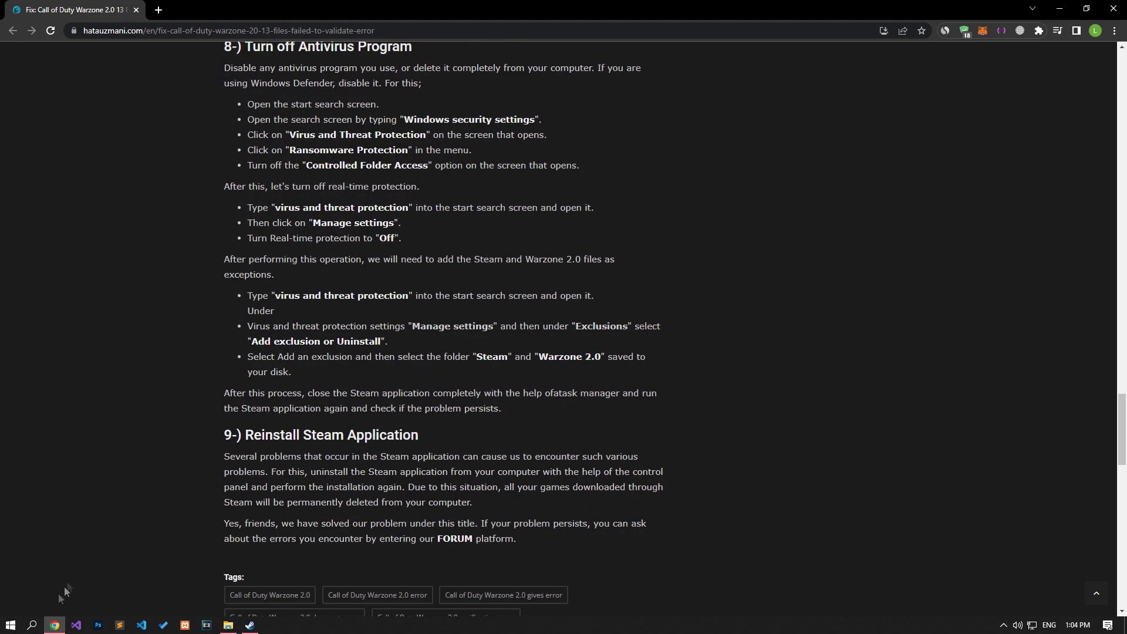
left_click(10, 625)
type("u")
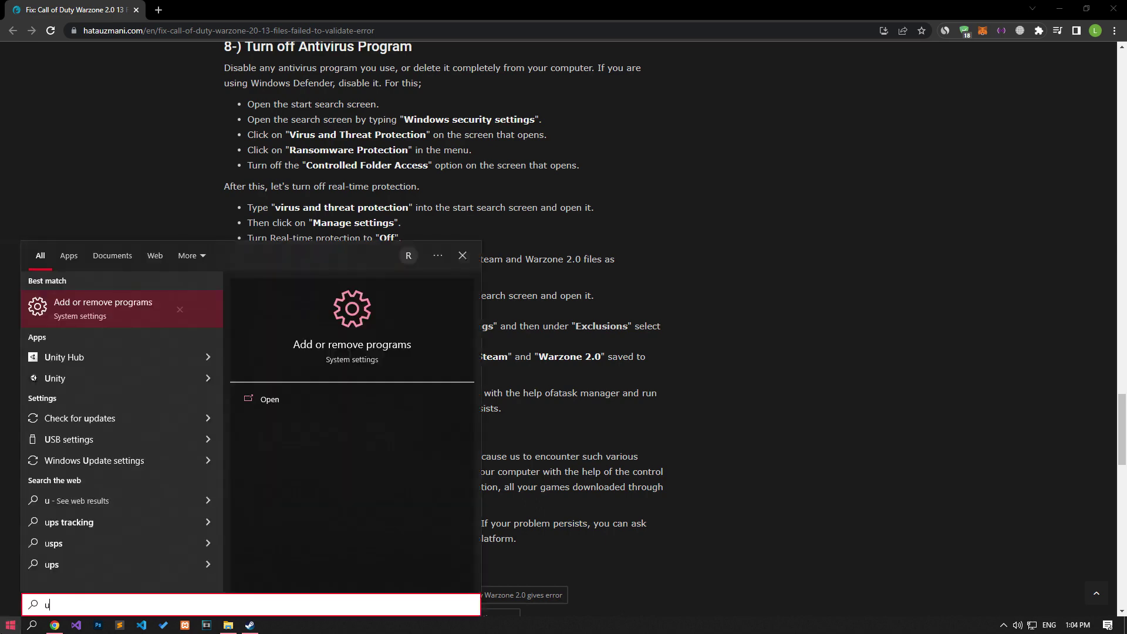
key("BackSpace")
type("add")
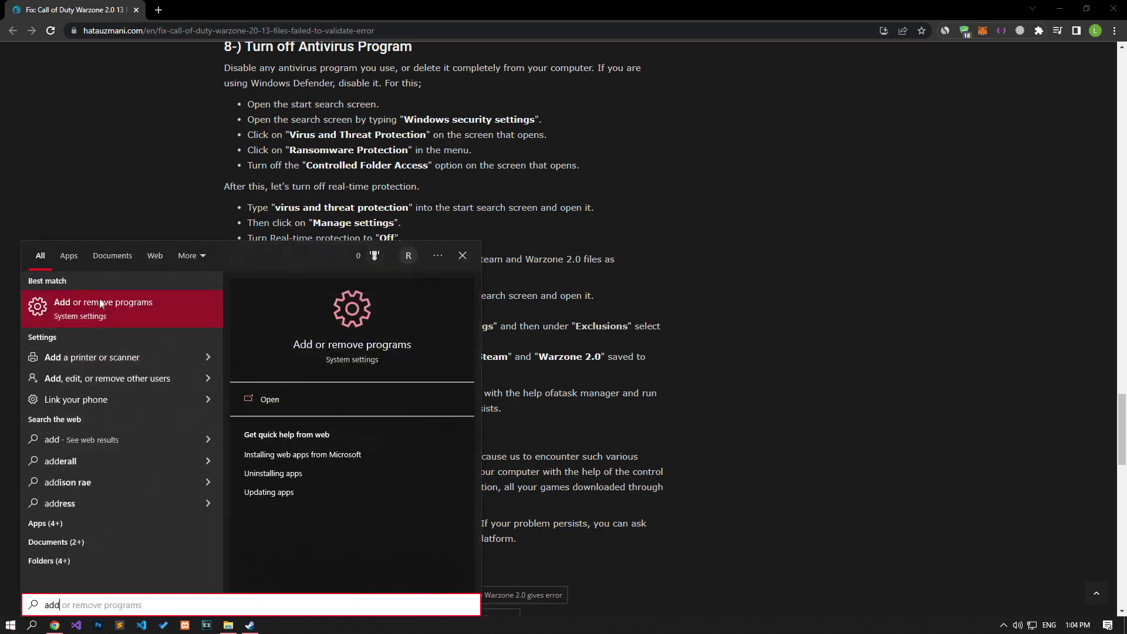
left_click(108, 309)
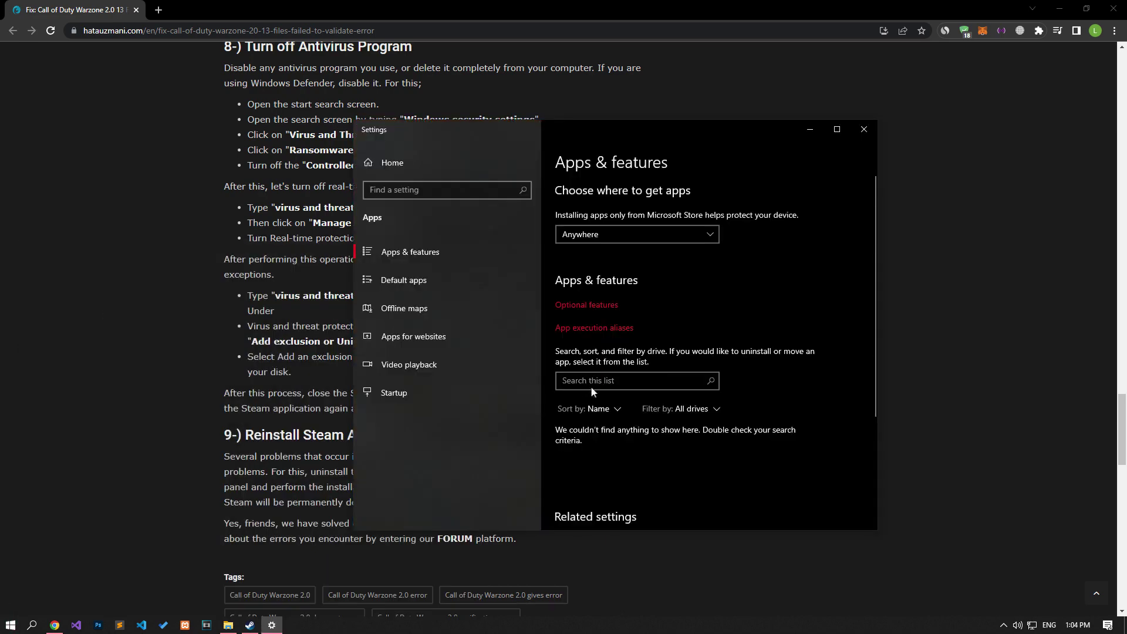
Step: Search 'Steam' in the installed apps, expand it to show Uninstall, then close Settings
left_click(591, 382)
type("Steam")
left_click(619, 449)
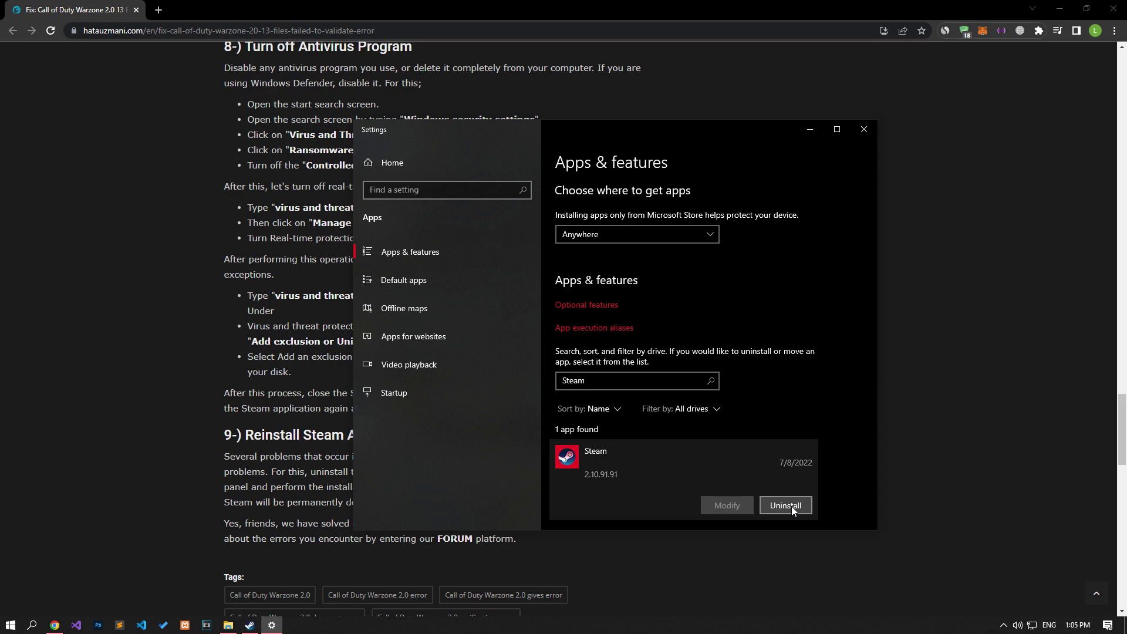
left_click(864, 131)
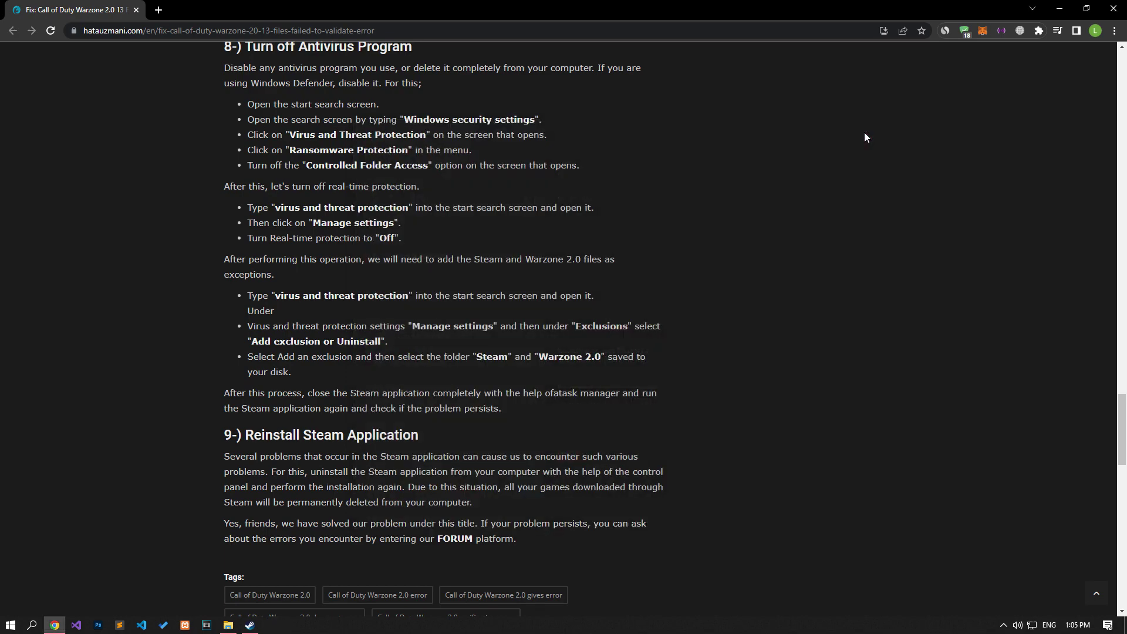
Step: Open the article's FORUM link in a new tab and start a new thread with Post thread…
middle_click(454, 538)
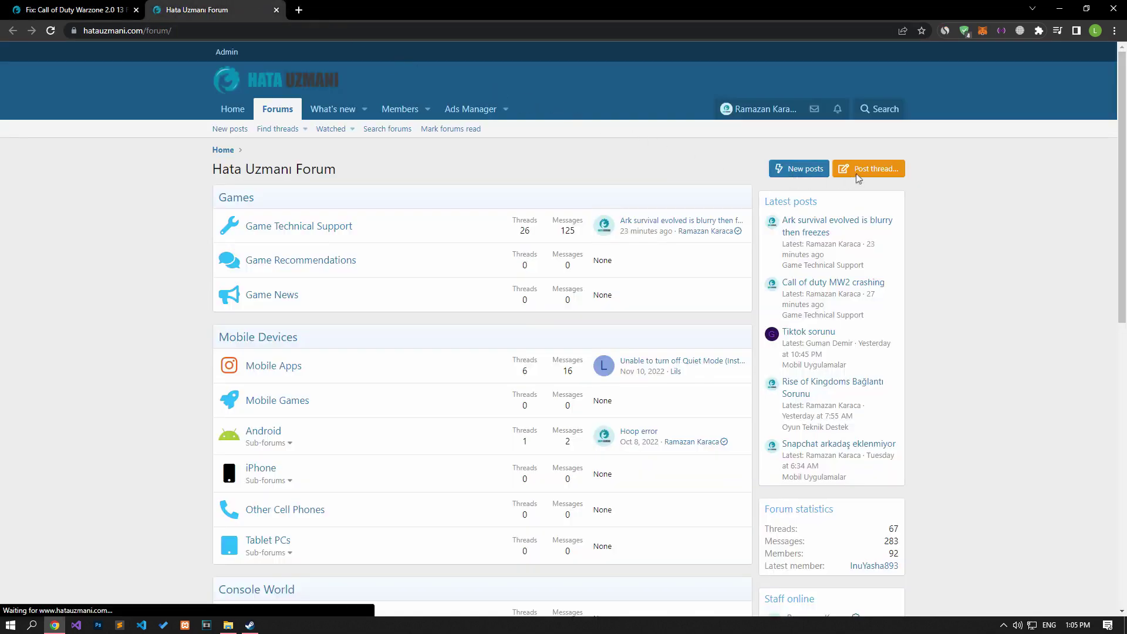
left_click(858, 178)
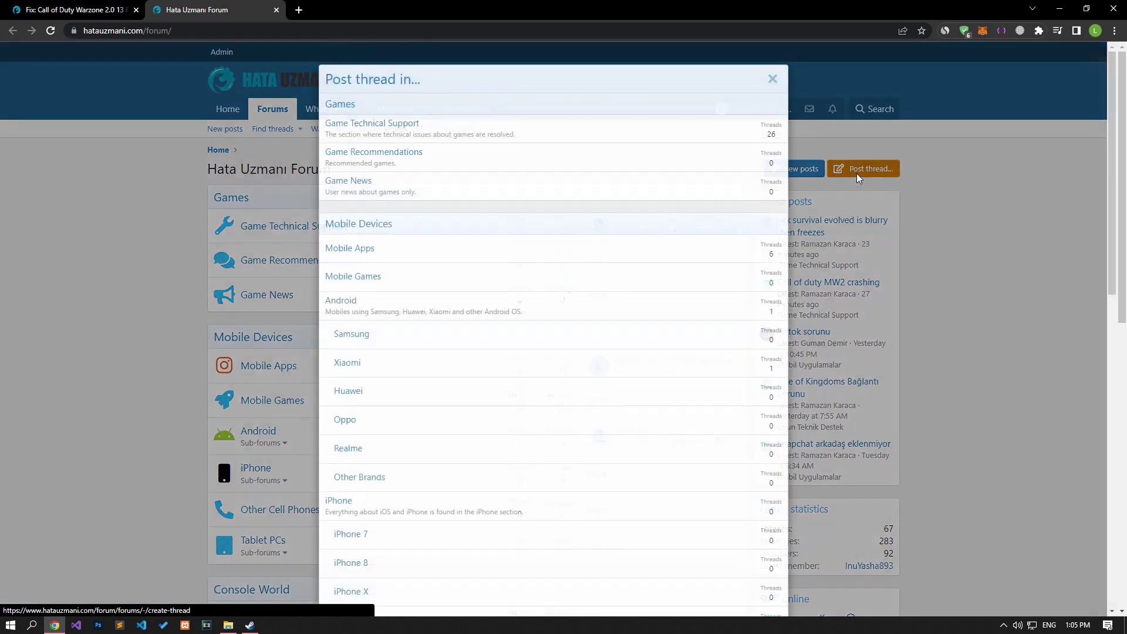